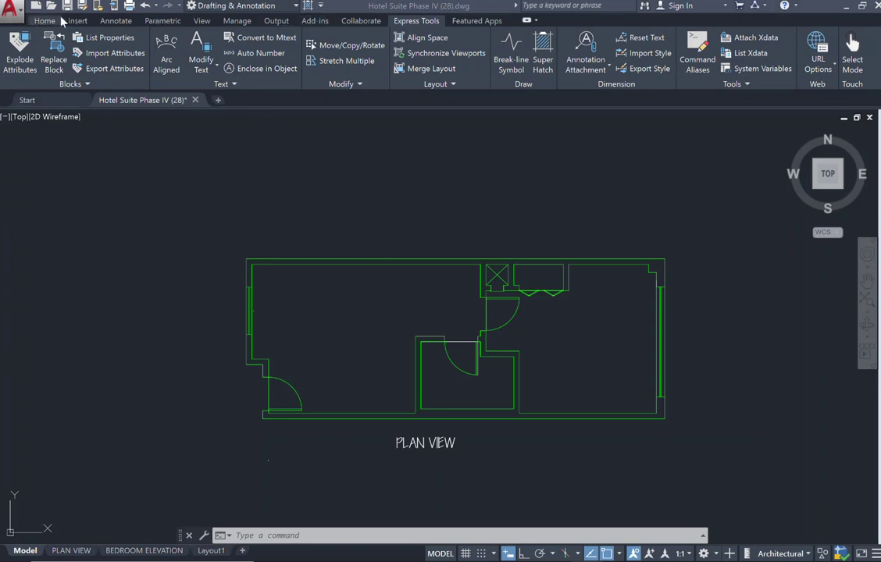
Try the SuperHatch Image option twice, closing the file picker and options without choosing
{"action": "left_click", "coordinate": [420, 24]}
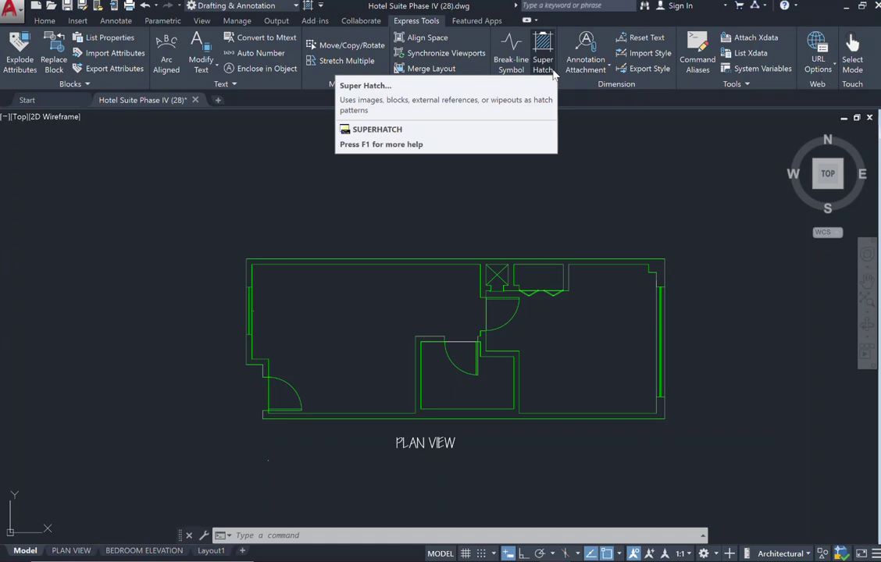
{"action": "left_click", "coordinate": [553, 71]}
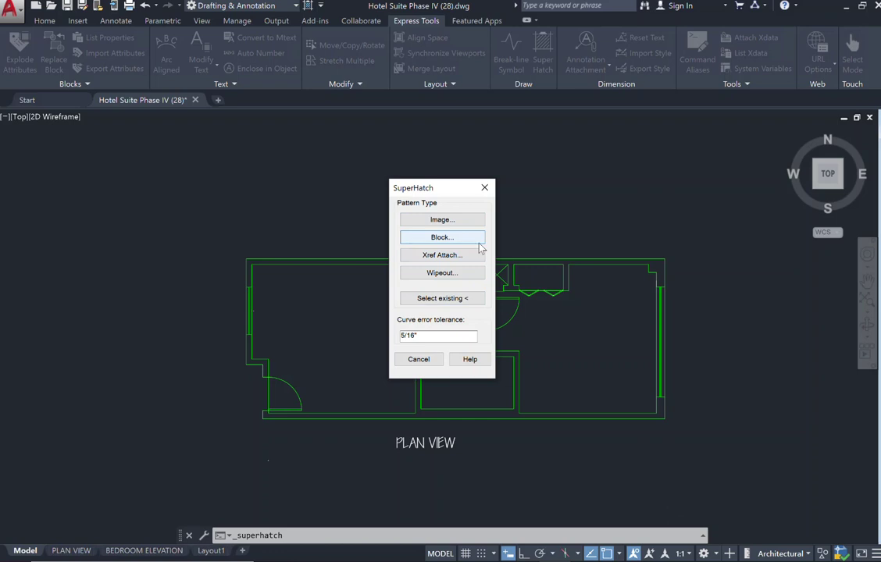
{"action": "left_click", "coordinate": [484, 187]}
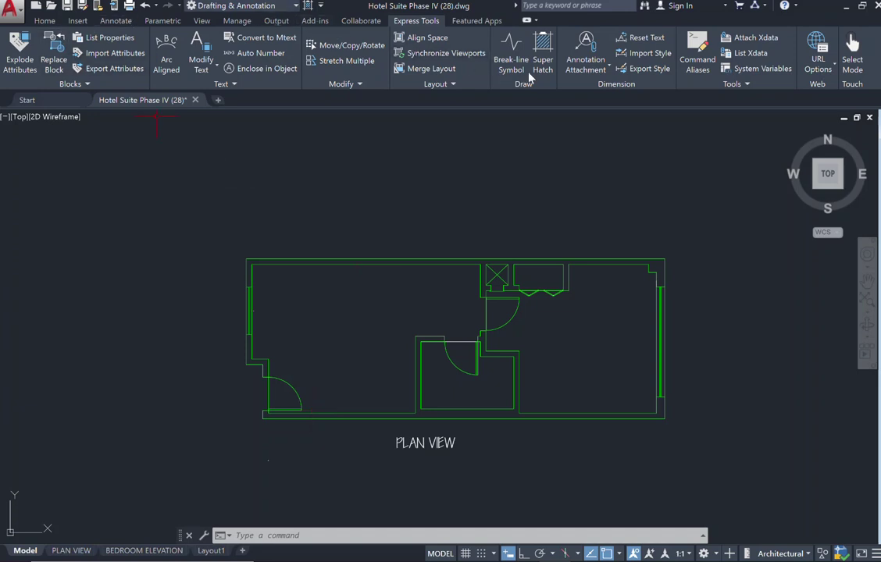
{"action": "left_click", "coordinate": [548, 68]}
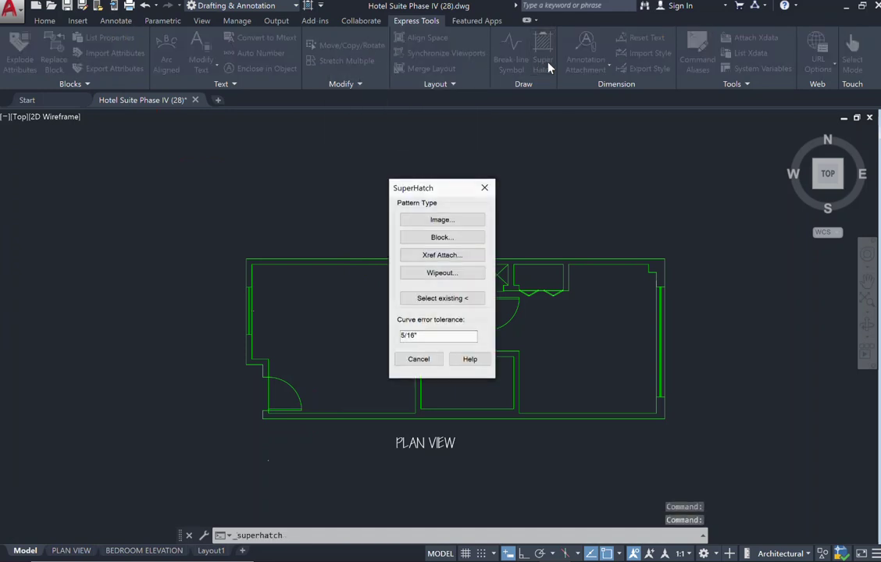
{"action": "left_click", "coordinate": [442, 221]}
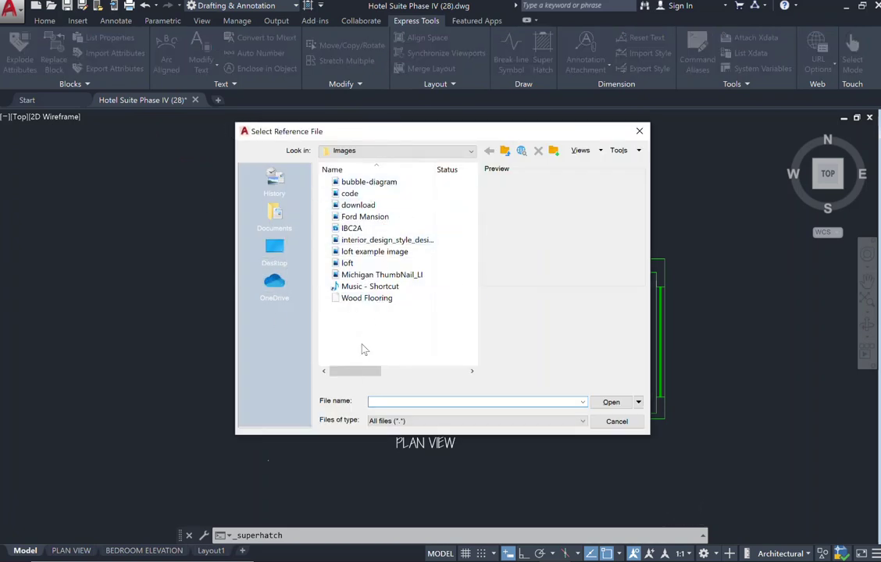
{"action": "left_click", "coordinate": [637, 133]}
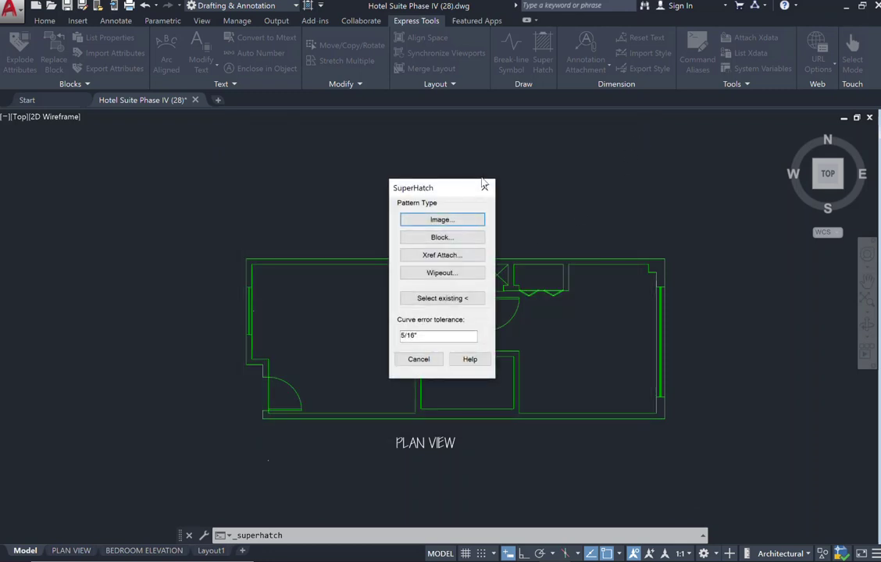
{"action": "left_click", "coordinate": [485, 185]}
{"action": "scroll", "coordinate": [503, 371], "scroll_direction": "up", "scroll_amount": 2}
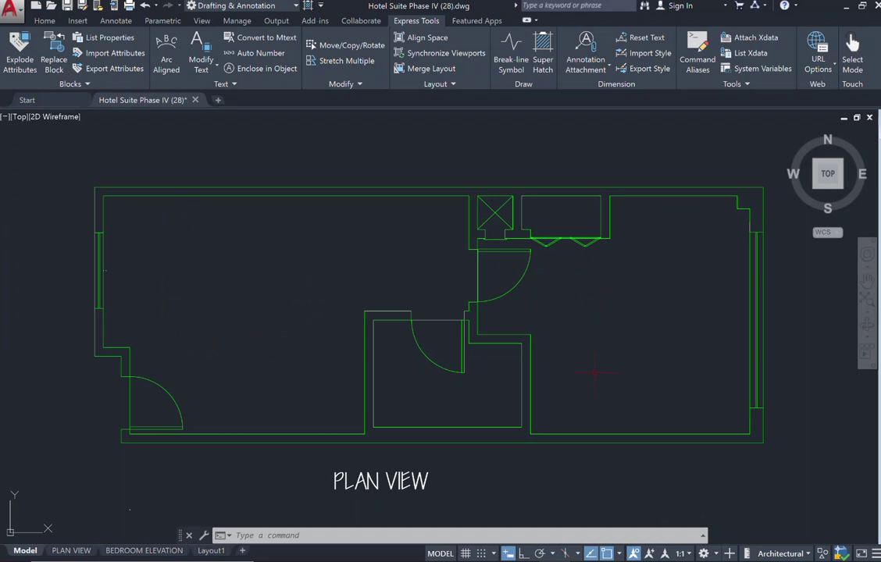
Find the small room's walls are separate lines, unlike the living outline, and start JOIN
{"action": "left_click", "coordinate": [153, 196]}
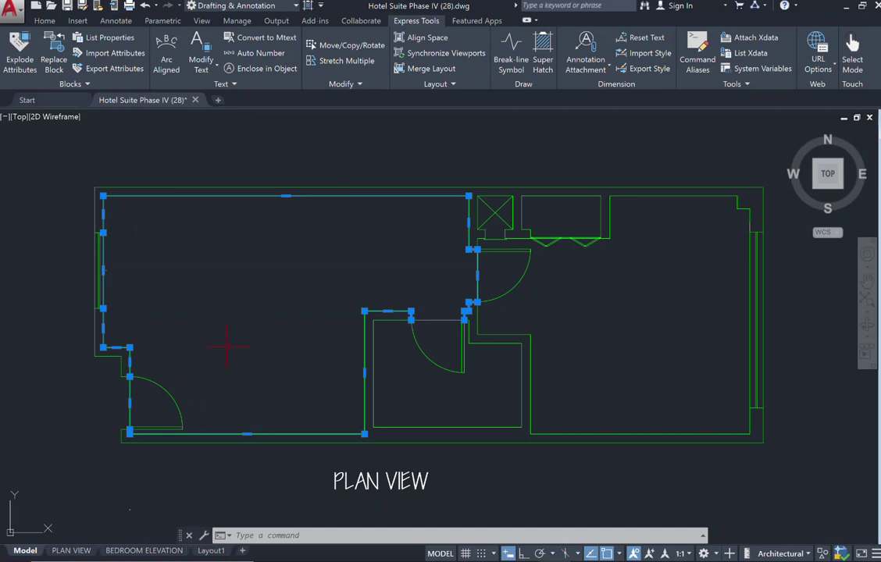
{"action": "key", "text": "Escape"}
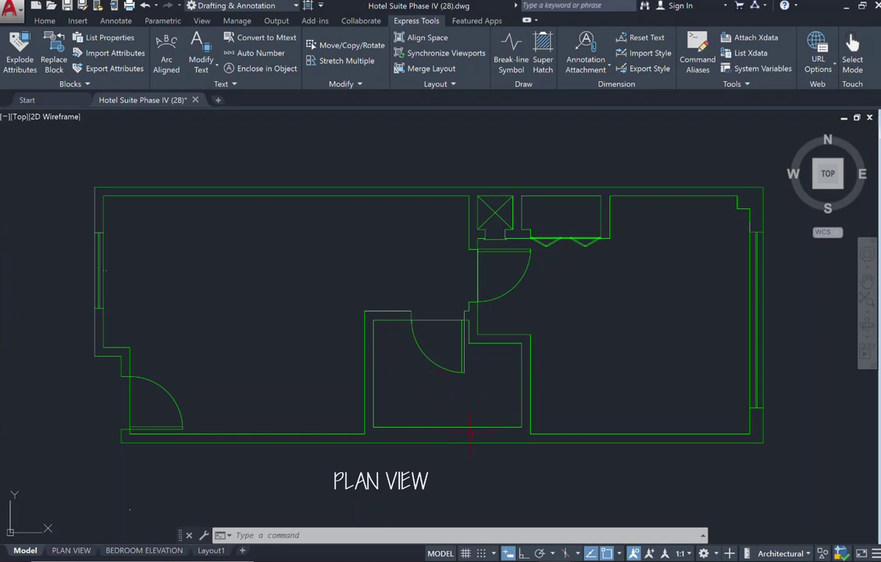
{"action": "left_click", "coordinate": [464, 427]}
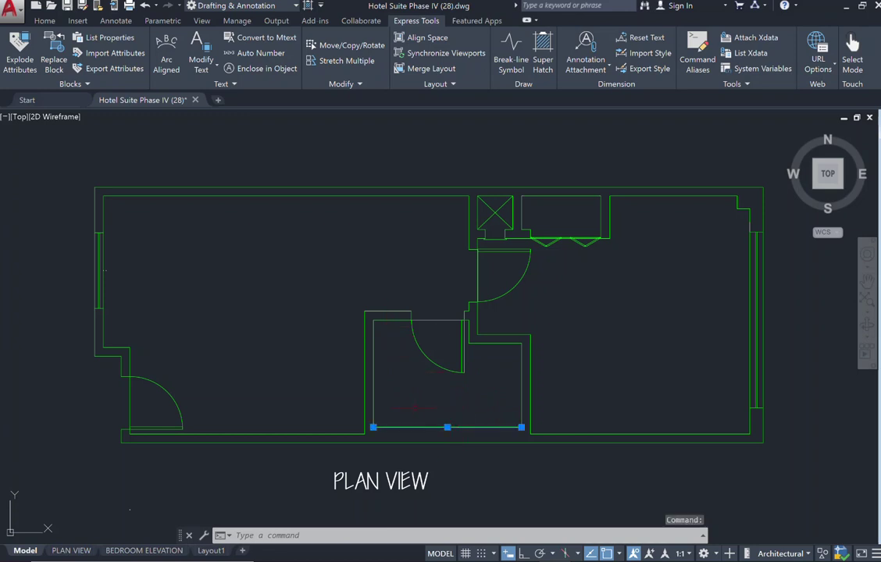
{"action": "left_click", "coordinate": [373, 330]}
{"action": "left_click", "coordinate": [468, 295]}
{"action": "left_click", "coordinate": [389, 331]}
{"action": "key", "text": "Escape"}
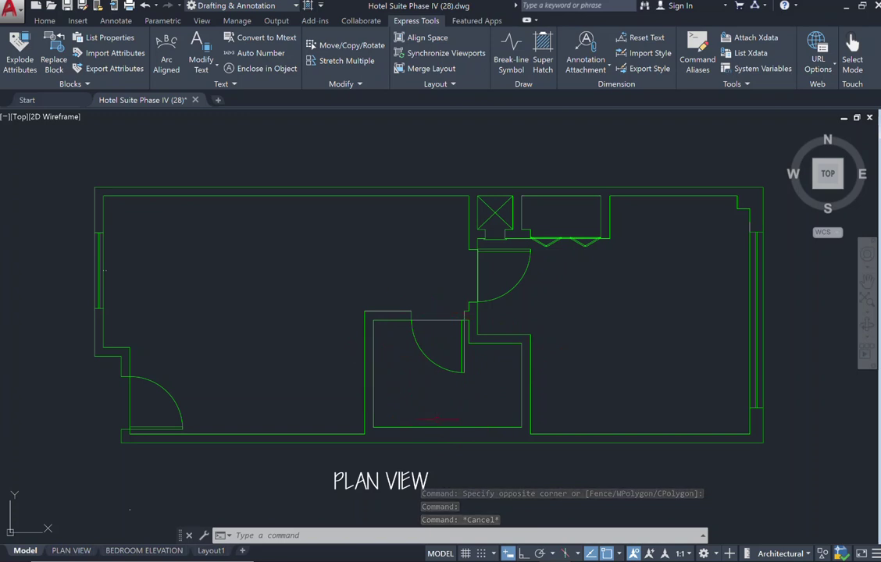
{"action": "key", "text": "Escape"}
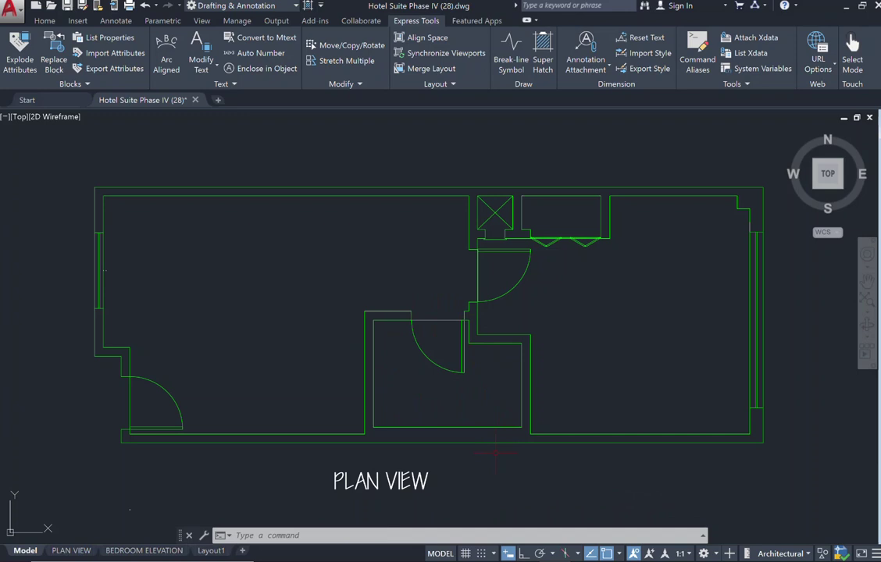
{"action": "type", "text": "JOIN"}
{"action": "key", "text": "Return"}
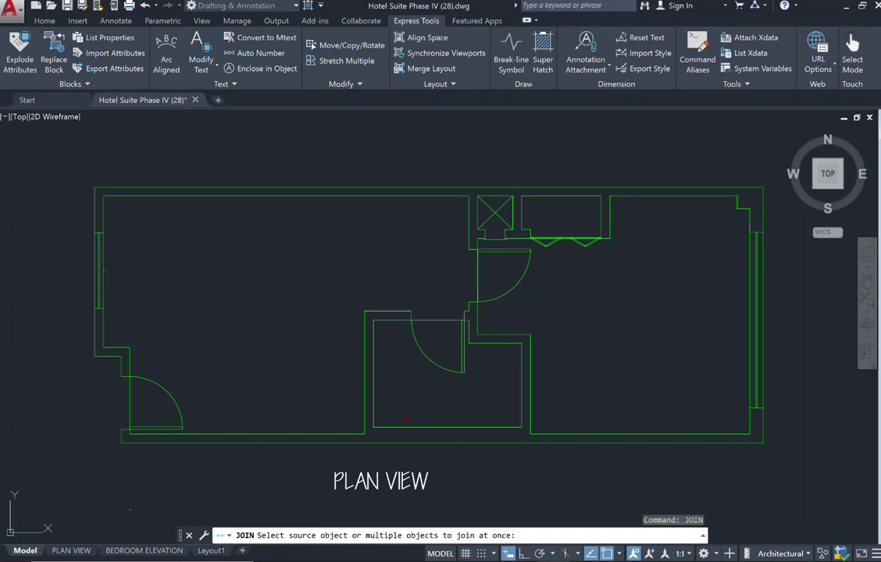
Join the bottom, left, top, short vertical, horizontal and right walls from the bottom source, then verify
{"action": "left_click", "coordinate": [406, 427]}
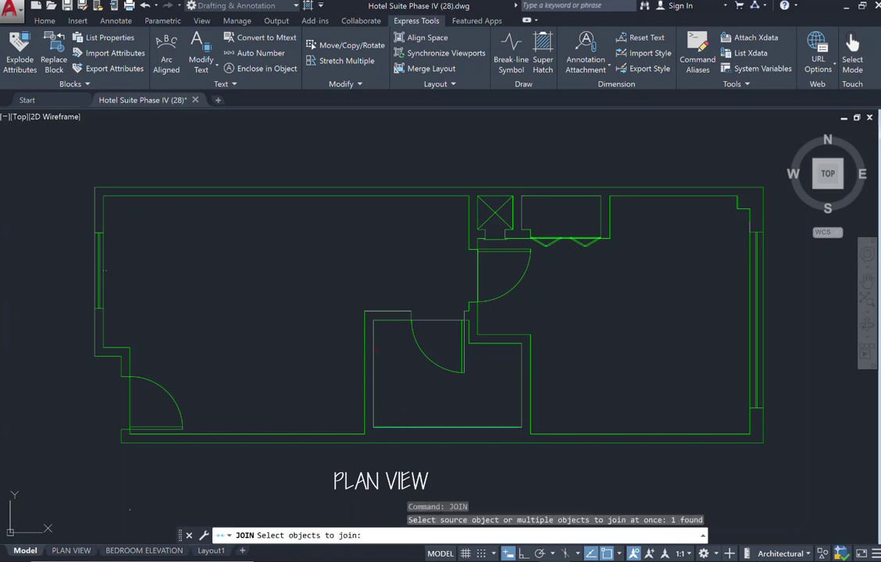
{"action": "left_click", "coordinate": [374, 353]}
{"action": "left_click", "coordinate": [390, 320]}
{"action": "left_click", "coordinate": [439, 320]}
{"action": "scroll", "coordinate": [440, 321], "scroll_direction": "up", "scroll_amount": 4}
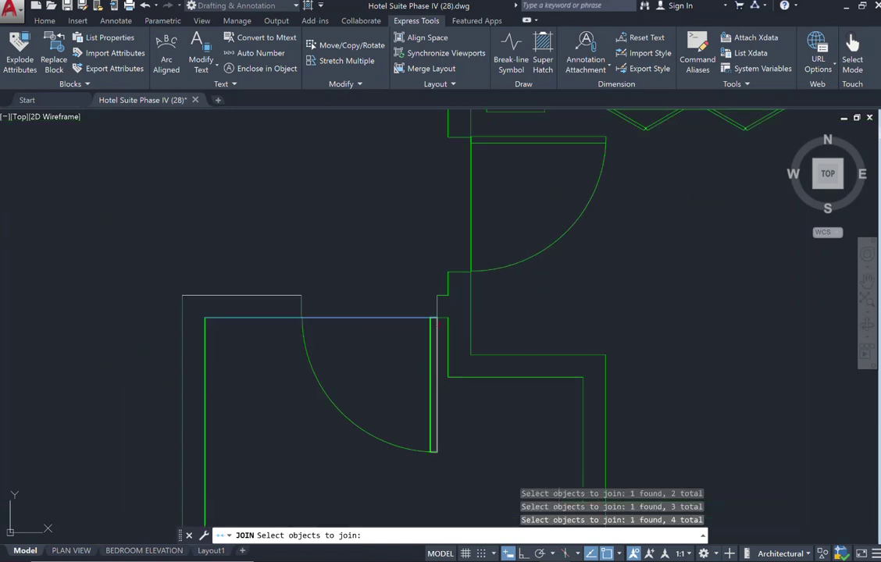
{"action": "left_click", "coordinate": [448, 347]}
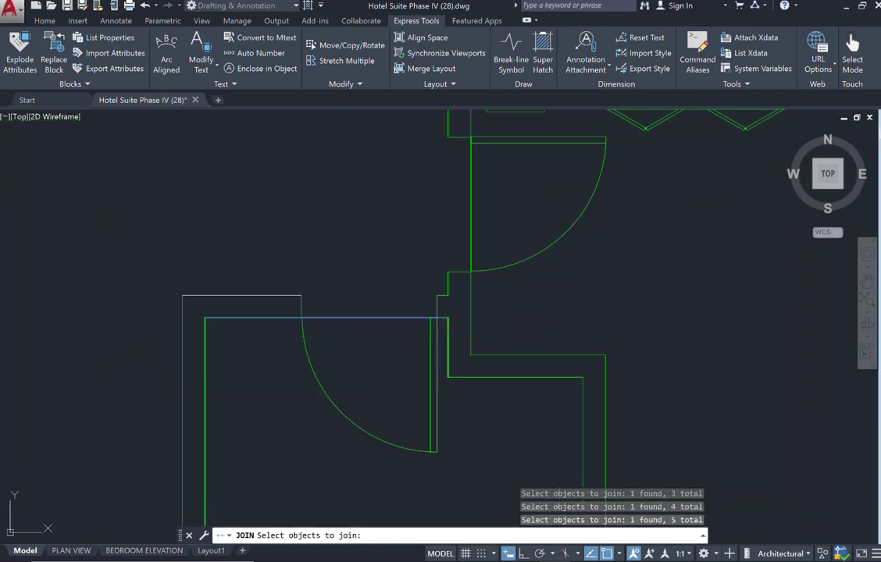
{"action": "left_click", "coordinate": [478, 378]}
{"action": "left_click", "coordinate": [477, 377]}
{"action": "left_click", "coordinate": [583, 442]}
{"action": "scroll", "coordinate": [496, 371], "scroll_direction": "down", "scroll_amount": 2}
{"action": "scroll", "coordinate": [500, 434], "scroll_direction": "down", "scroll_amount": 2}
{"action": "key", "text": "Return"}
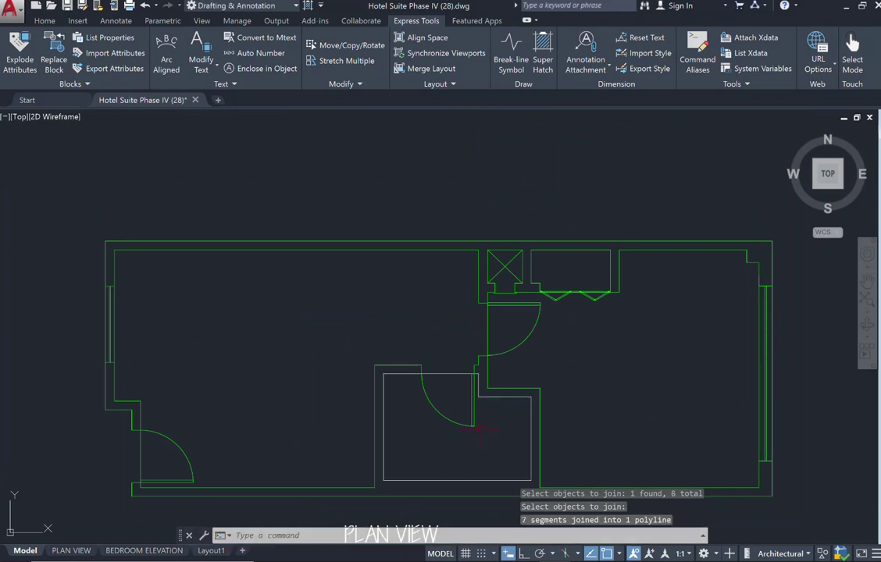
{"action": "left_click", "coordinate": [452, 479]}
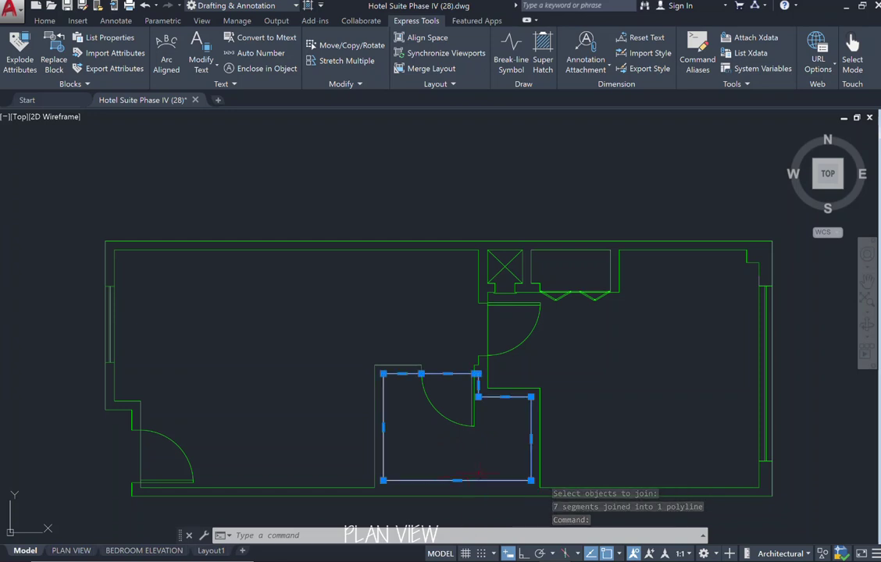
{"action": "key", "text": "Escape"}
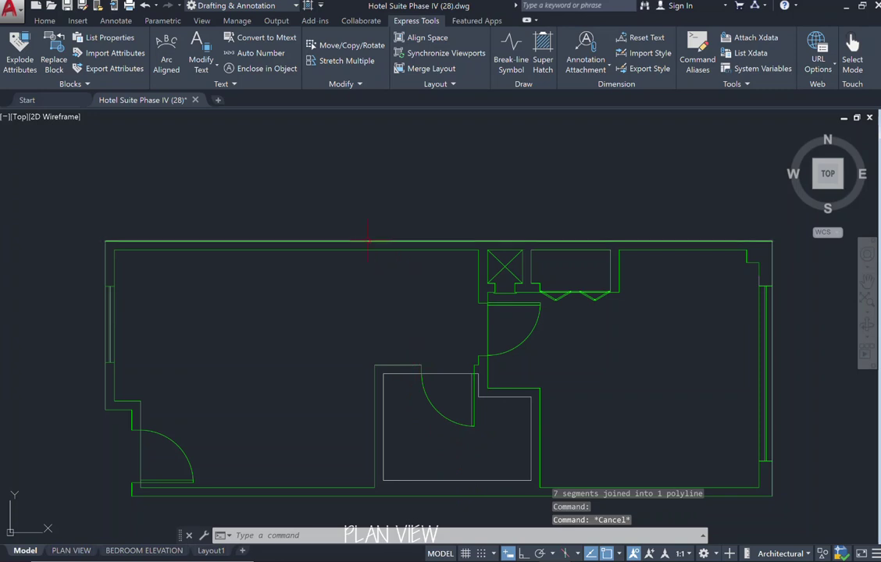
{"action": "left_click", "coordinate": [310, 249]}
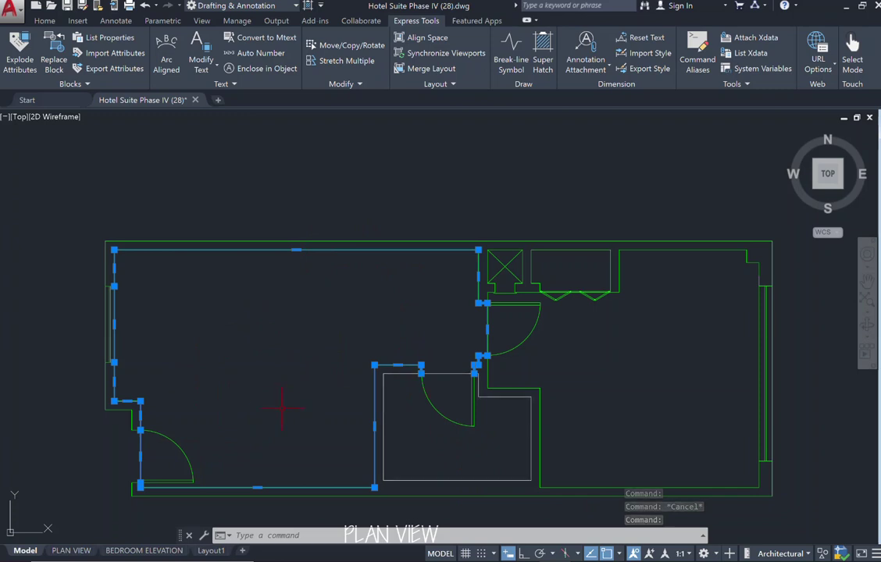
{"action": "left_click", "coordinate": [426, 441]}
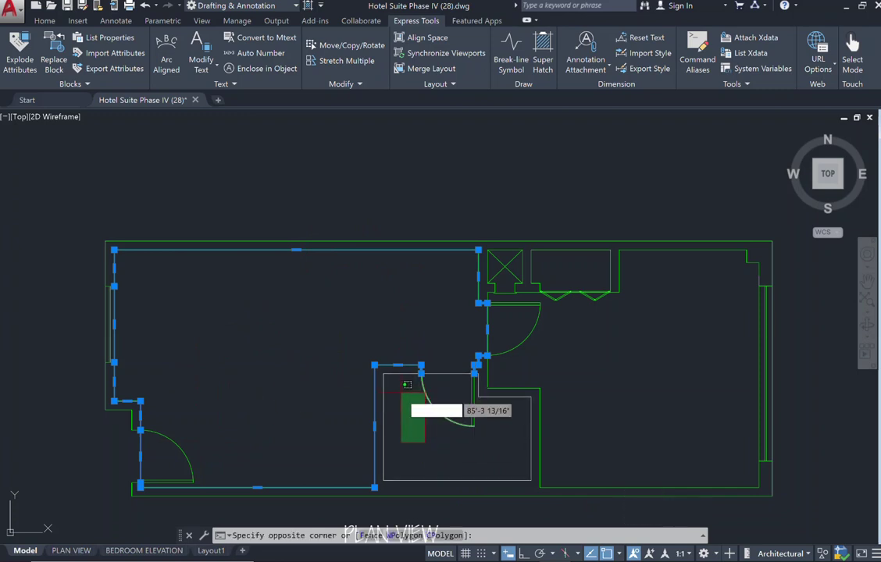
{"action": "key", "text": "Escape"}
{"action": "key", "text": "Escape"}
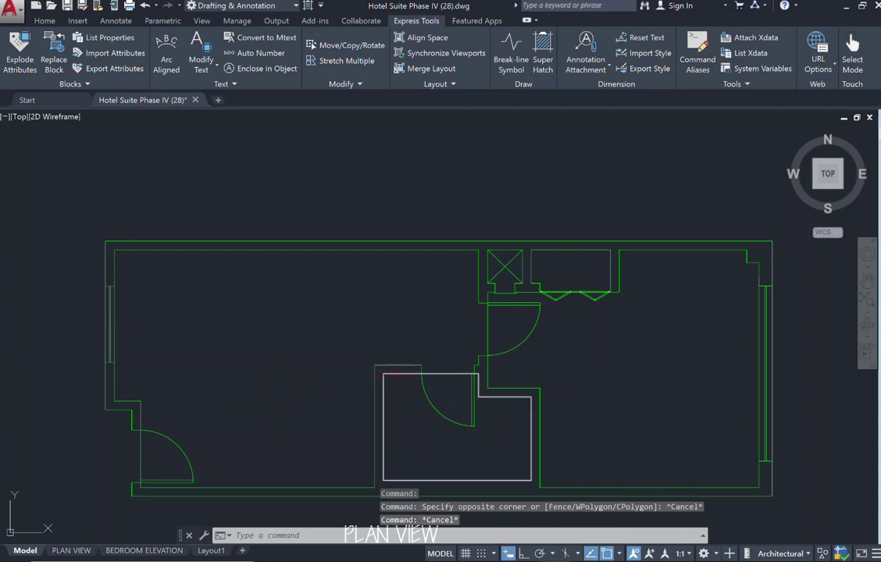
{"action": "left_click", "coordinate": [394, 374]}
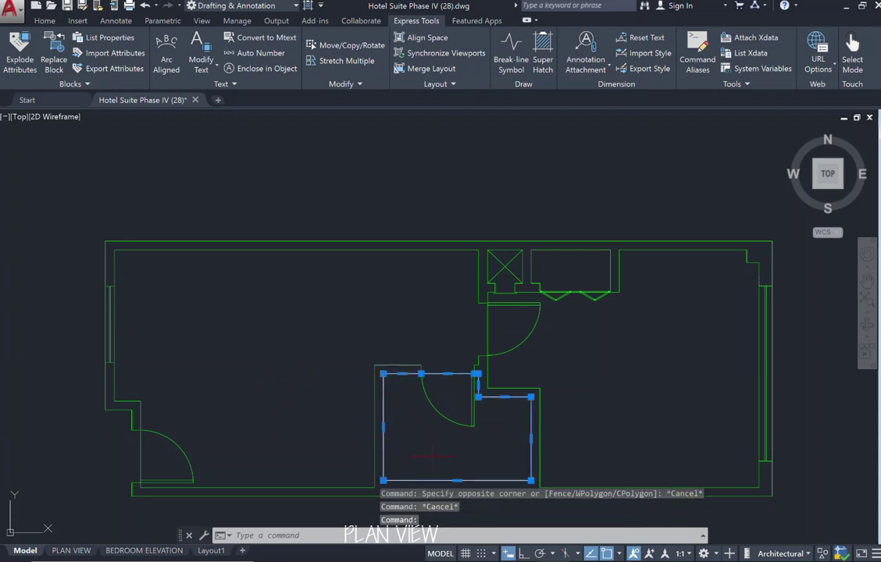
{"action": "key", "text": "Escape"}
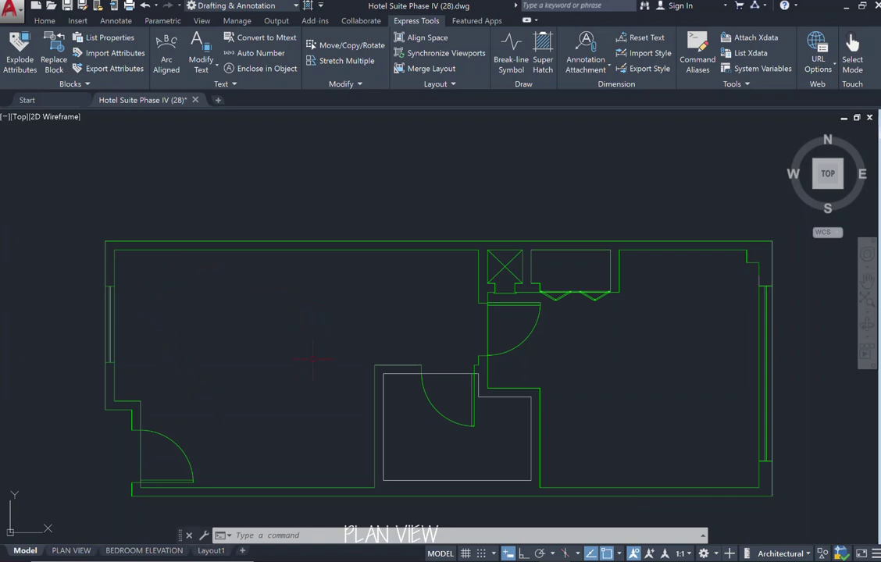
Start SuperHatch with the Image option and open 'download' from the Images folder
{"action": "scroll", "coordinate": [271, 386], "scroll_direction": "down", "scroll_amount": 2}
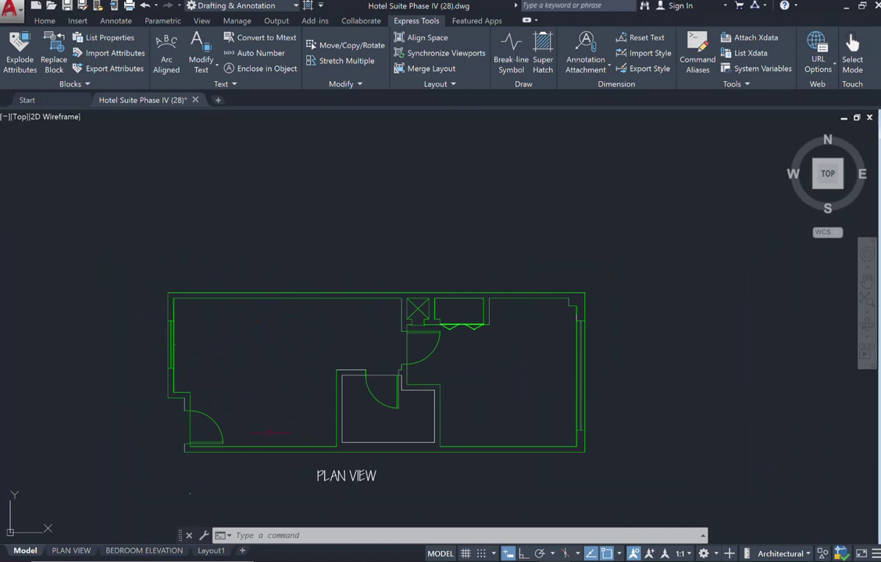
{"action": "left_click", "coordinate": [544, 61]}
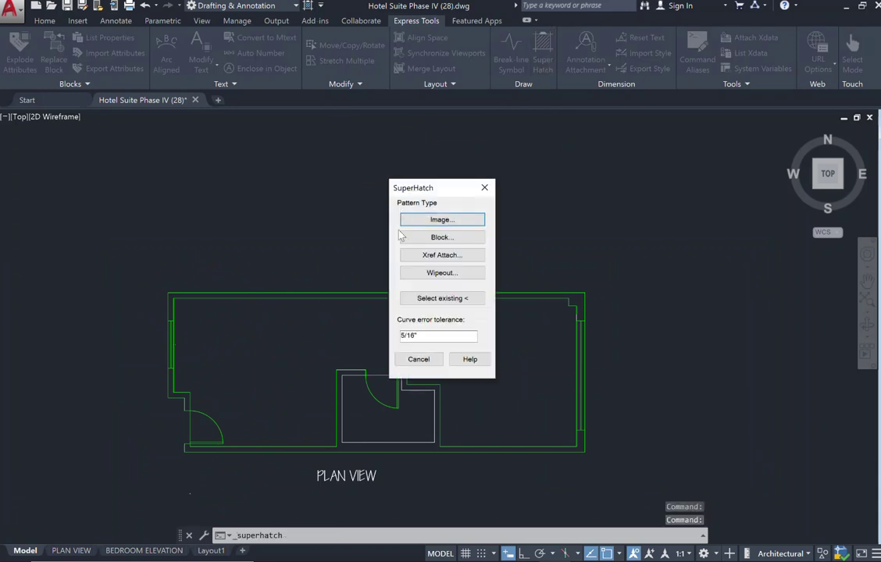
{"action": "left_click", "coordinate": [433, 220]}
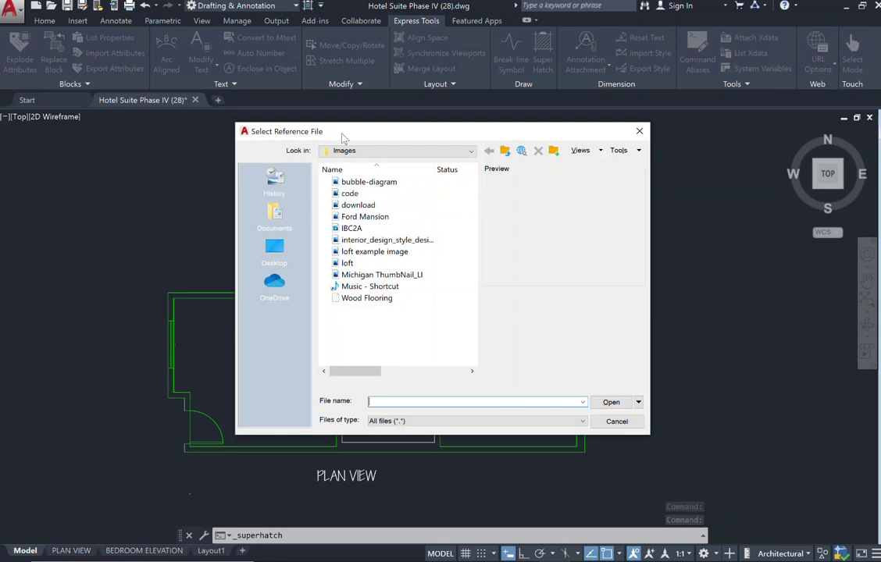
{"action": "left_click", "coordinate": [472, 157]}
{"action": "left_click", "coordinate": [420, 142]}
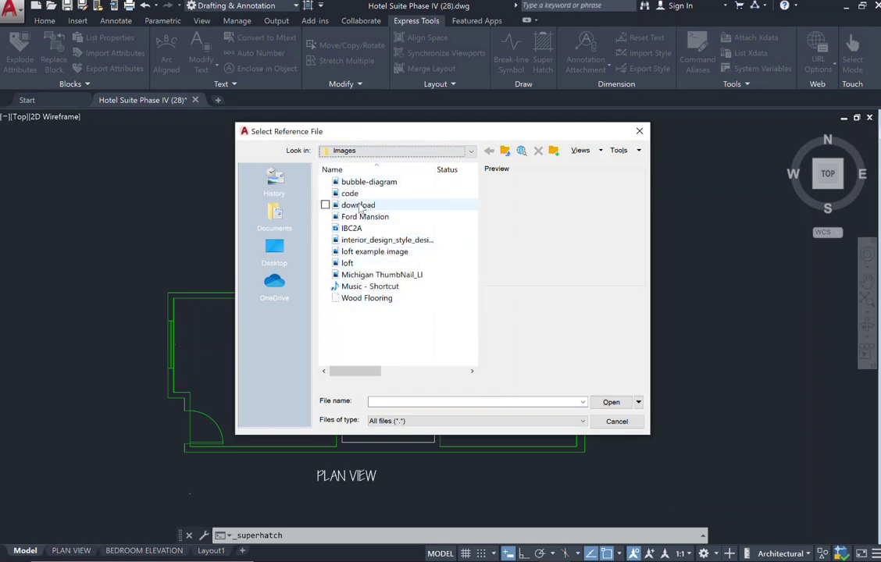
{"action": "left_click", "coordinate": [404, 205]}
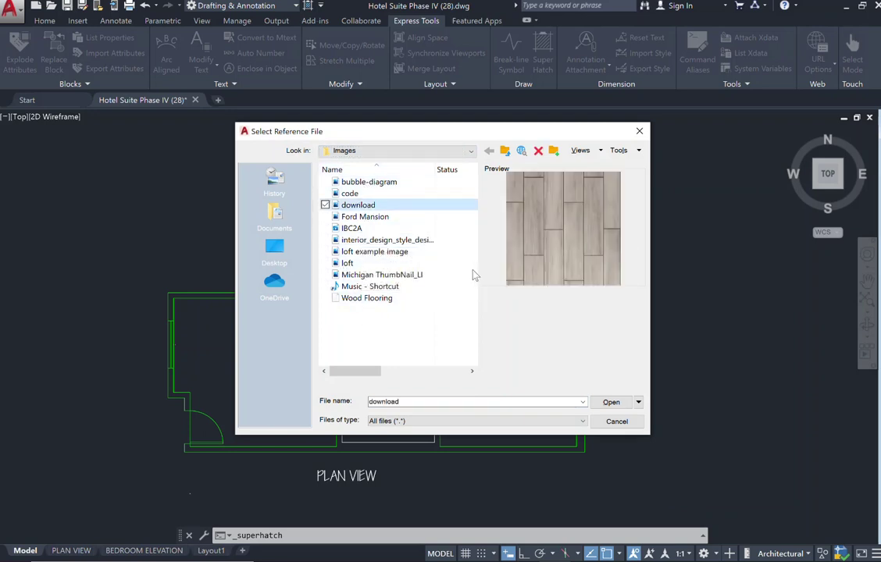
{"action": "left_click", "coordinate": [610, 403]}
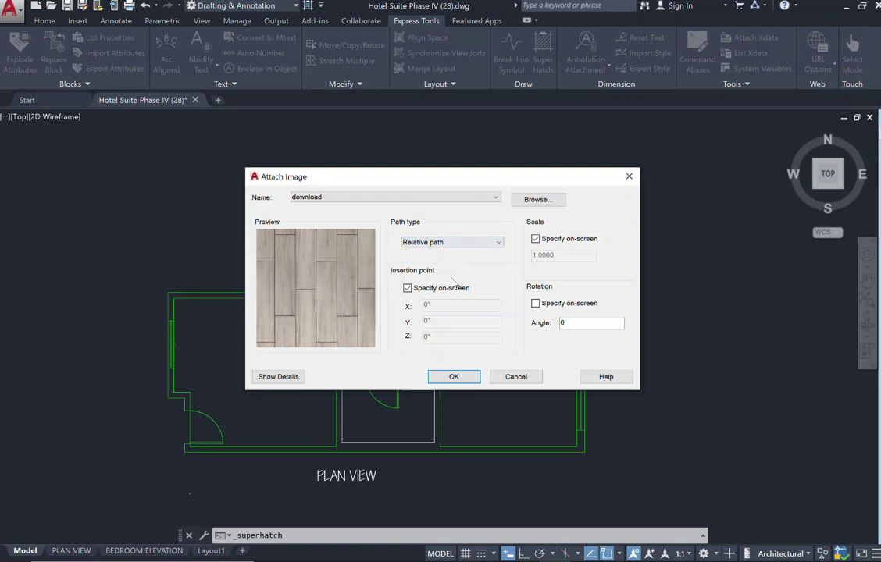
Accept the Attach Image settings, anchor and scale the image at the lower-left wall corner, then cancel
{"action": "left_click", "coordinate": [451, 377]}
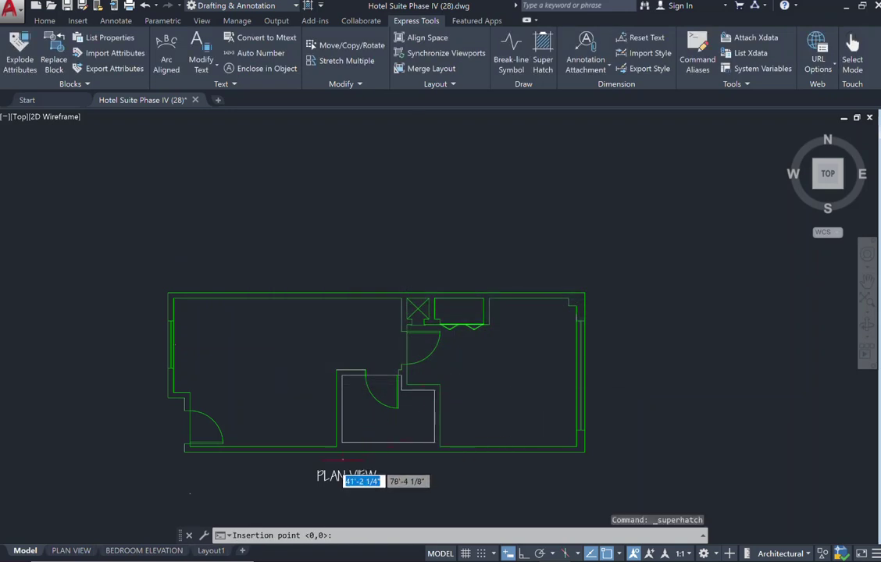
{"action": "scroll", "coordinate": [176, 437], "scroll_direction": "up", "scroll_amount": 2}
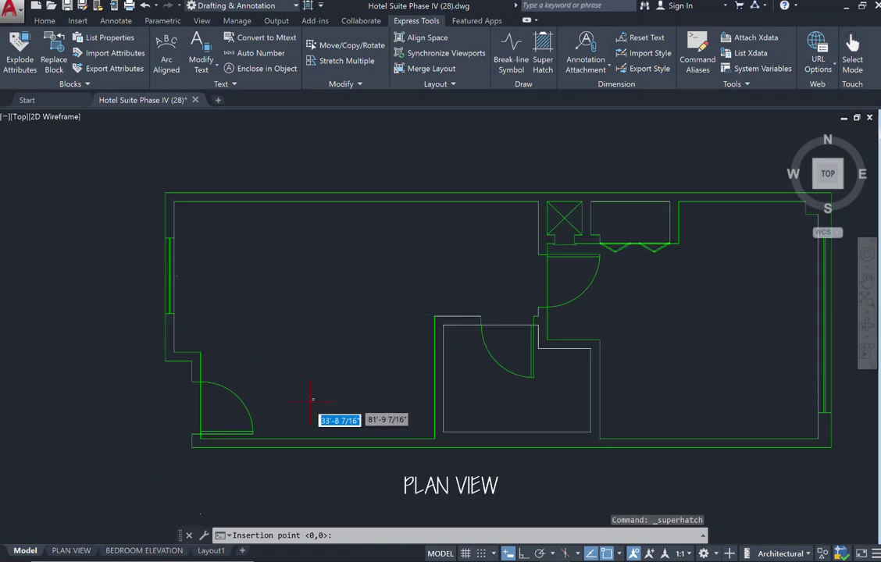
{"action": "scroll", "coordinate": [310, 399], "scroll_direction": "up", "scroll_amount": 2}
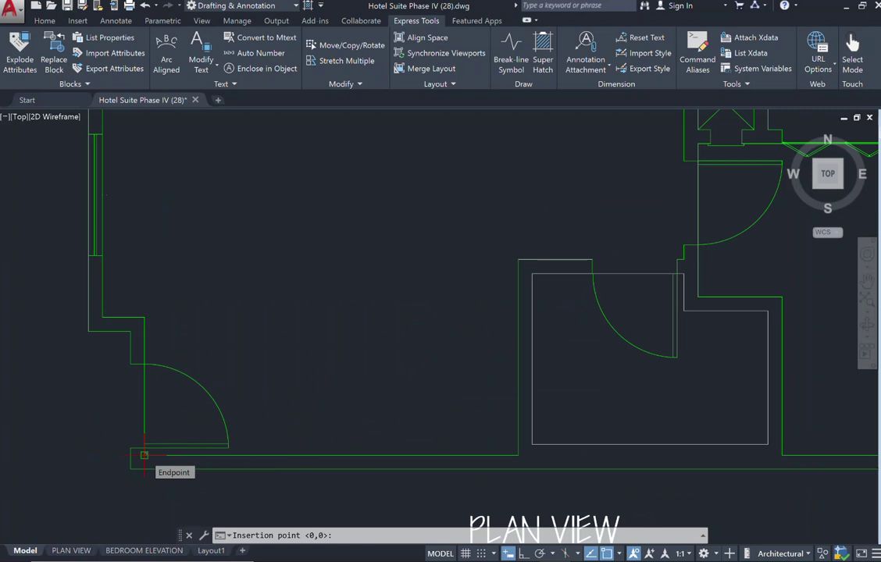
{"action": "left_click", "coordinate": [144, 455]}
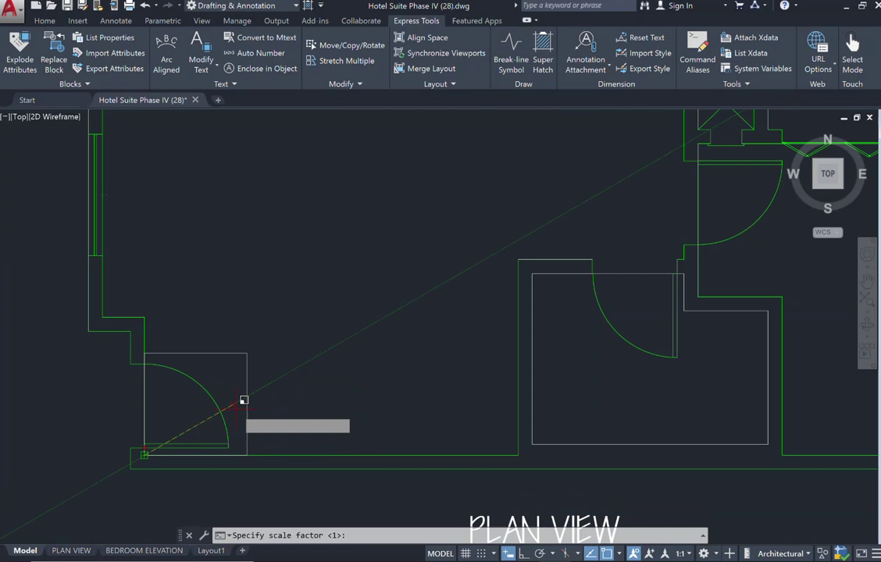
{"action": "left_click", "coordinate": [238, 404]}
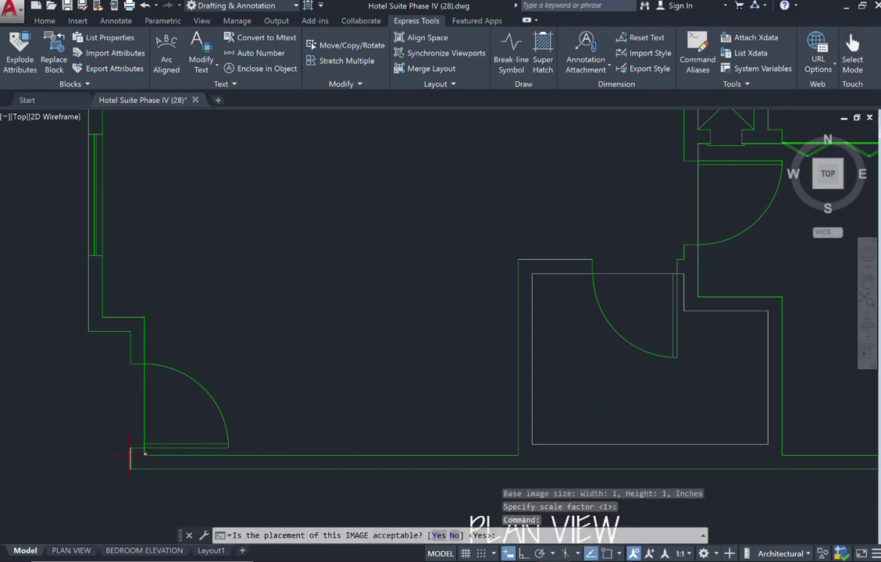
{"action": "scroll", "coordinate": [128, 453], "scroll_direction": "up", "scroll_amount": 6}
{"action": "key", "text": "Escape"}
Undo back to the whole plan and restart SuperHatch with 'download', accepting the Attach Image settings
{"action": "left_click", "coordinate": [145, 6]}
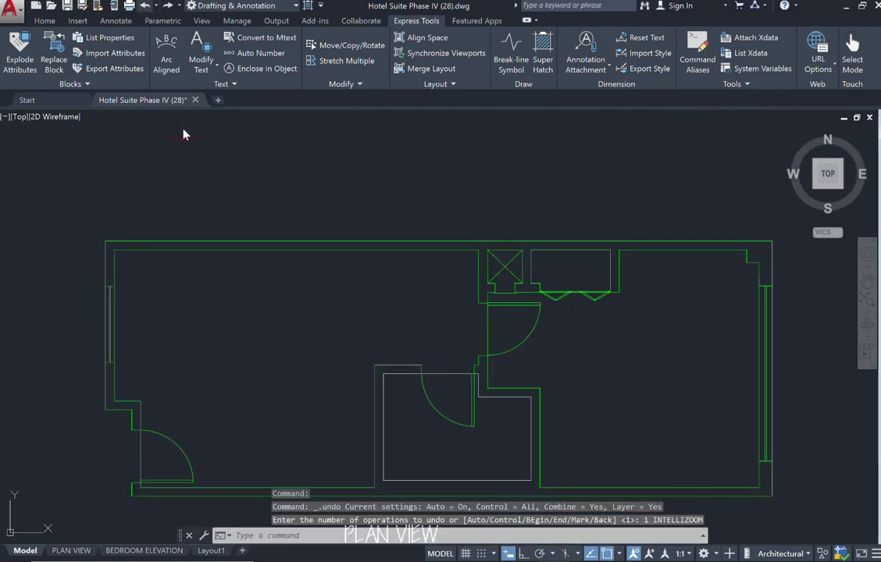
{"action": "left_click", "coordinate": [543, 64]}
{"action": "left_click", "coordinate": [440, 220]}
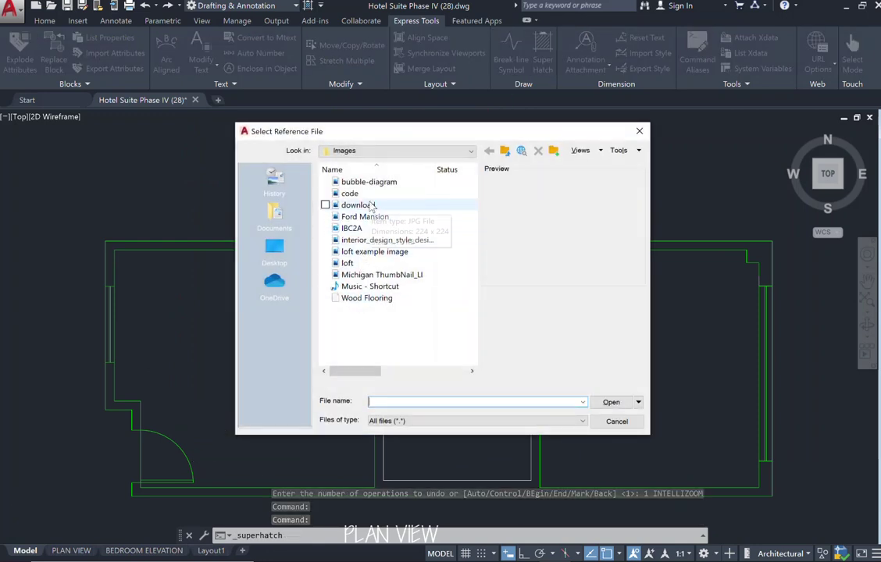
{"action": "left_click", "coordinate": [372, 205]}
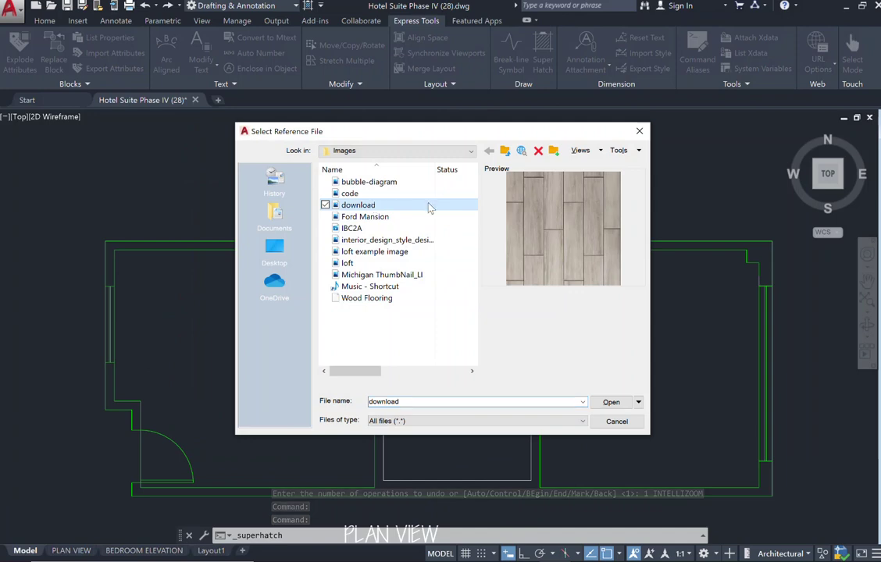
{"action": "left_click", "coordinate": [610, 404]}
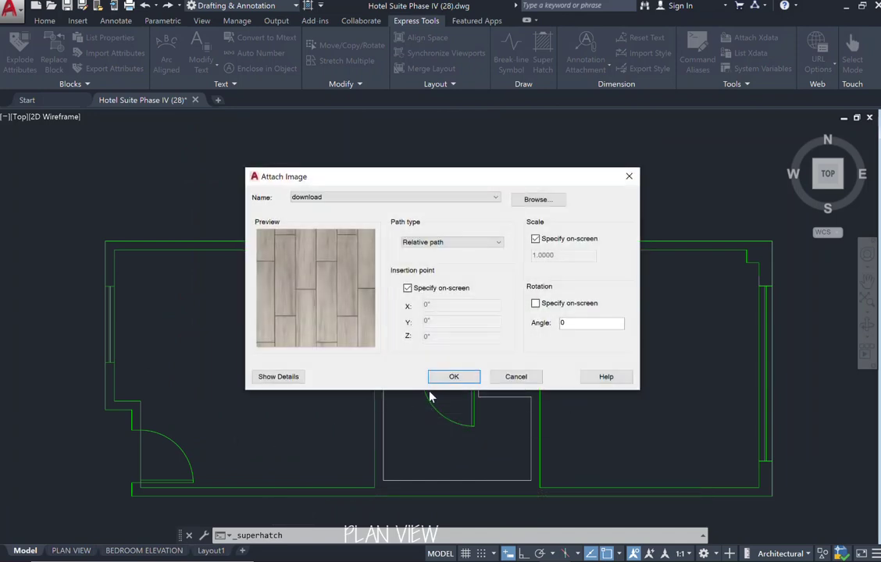
{"action": "left_click", "coordinate": [452, 377]}
{"action": "scroll", "coordinate": [151, 503], "scroll_direction": "up", "scroll_amount": 3}
Anchor the wood image at the lower-left door corner, size it as a small tile, and accept
{"action": "left_click", "coordinate": [131, 473]}
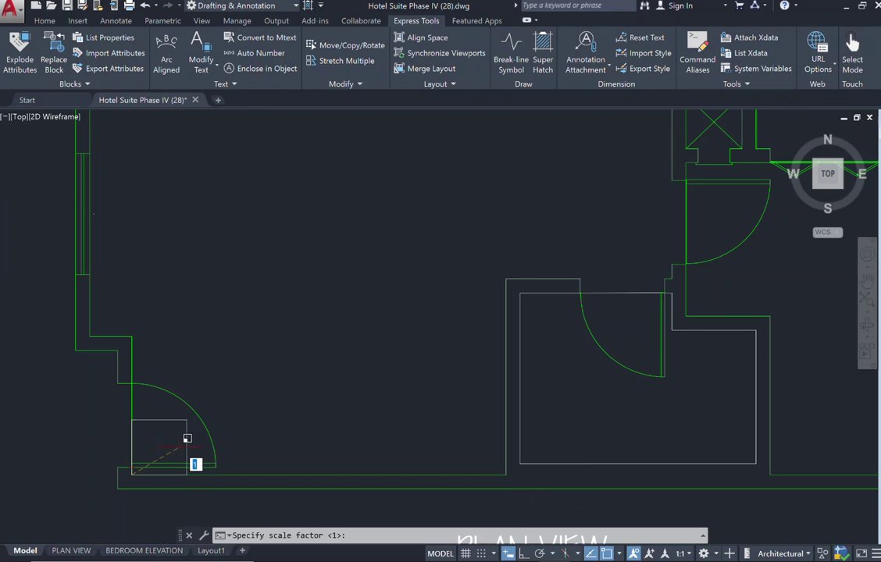
{"action": "left_click", "coordinate": [187, 438]}
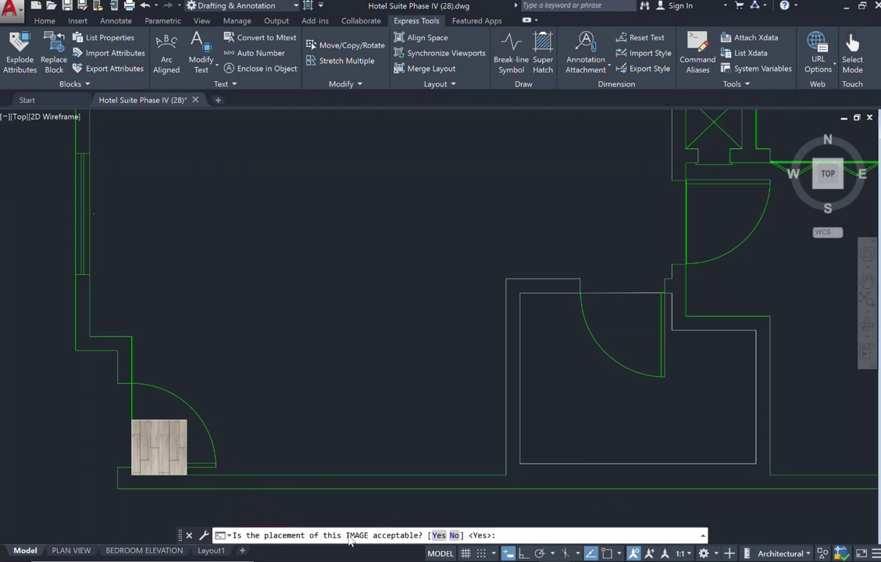
{"action": "key", "text": "Return"}
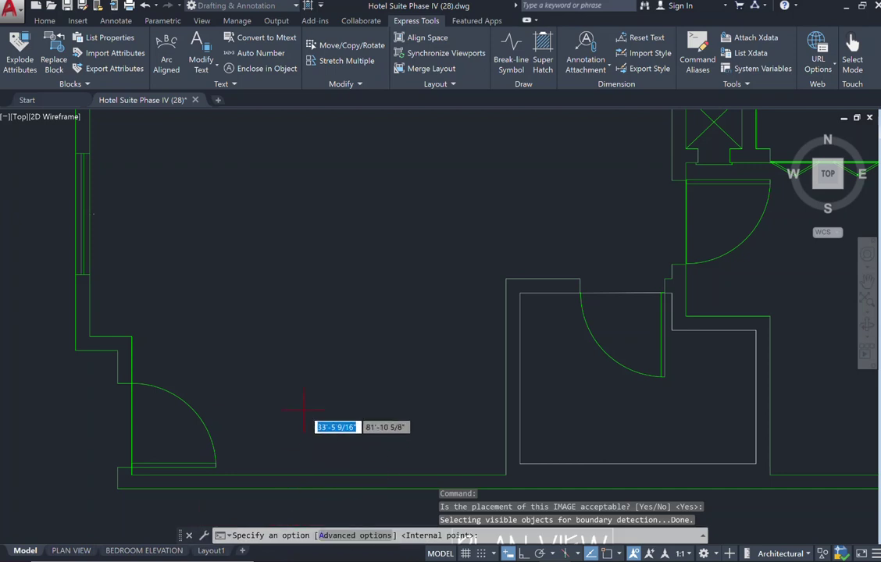
Pick an internal point in the living area and apply the wood-plank hatch
{"action": "scroll", "coordinate": [312, 398], "scroll_direction": "down", "scroll_amount": 3}
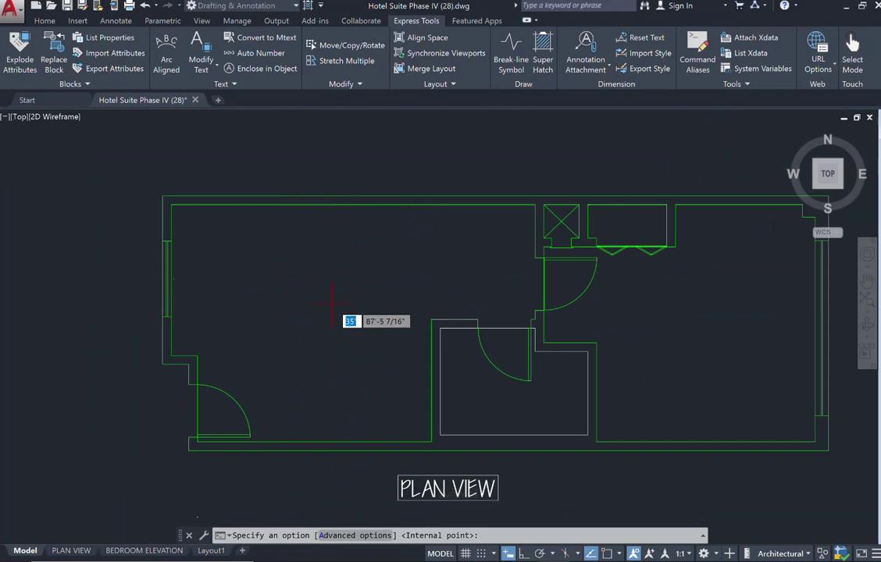
{"action": "left_click", "coordinate": [332, 303]}
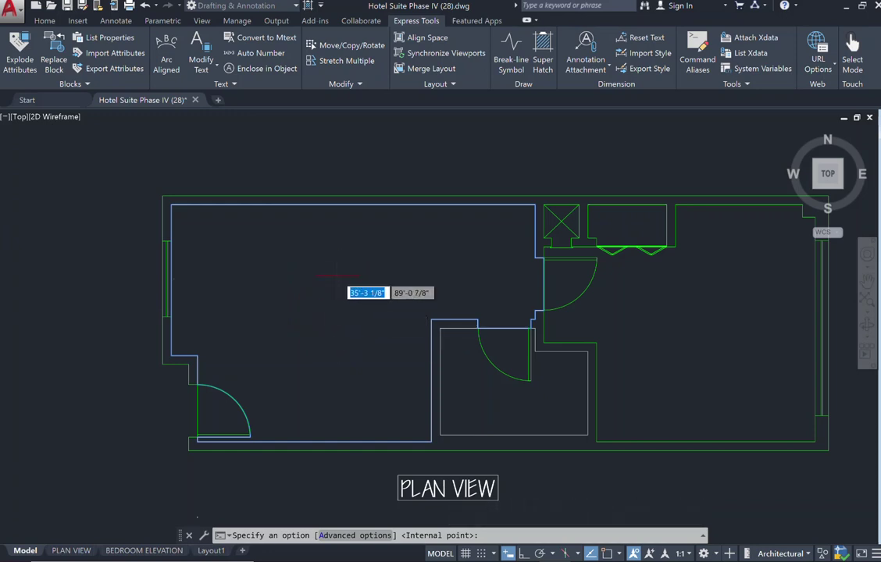
{"action": "left_click", "coordinate": [336, 275]}
{"action": "key", "text": "Return"}
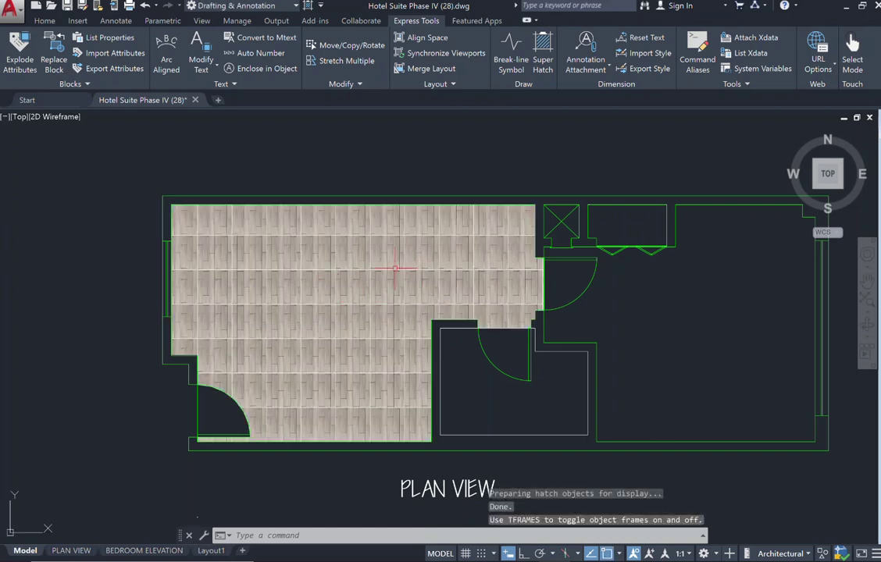
{"action": "scroll", "coordinate": [323, 324], "scroll_direction": "up", "scroll_amount": 2}
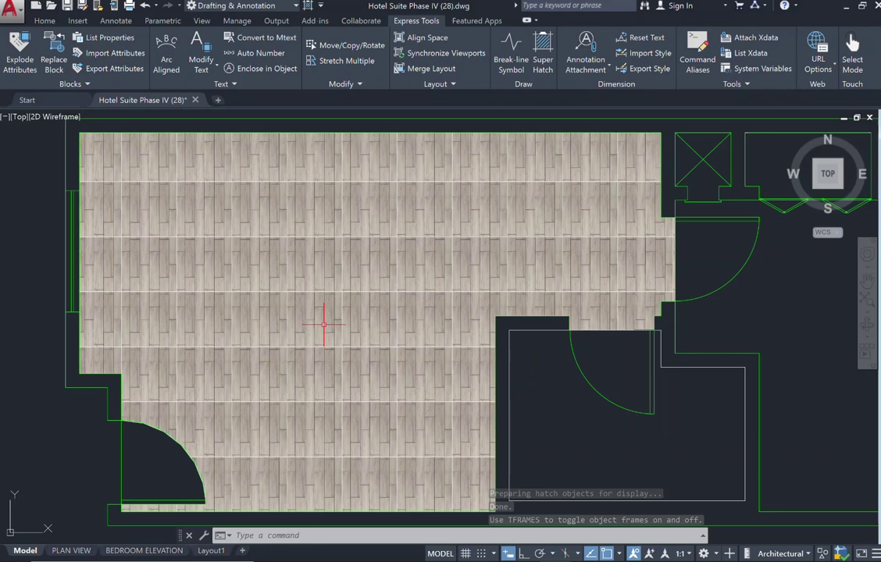
{"action": "scroll", "coordinate": [261, 391], "scroll_direction": "up", "scroll_amount": 2}
{"action": "scroll", "coordinate": [261, 391], "scroll_direction": "down", "scroll_amount": 4}
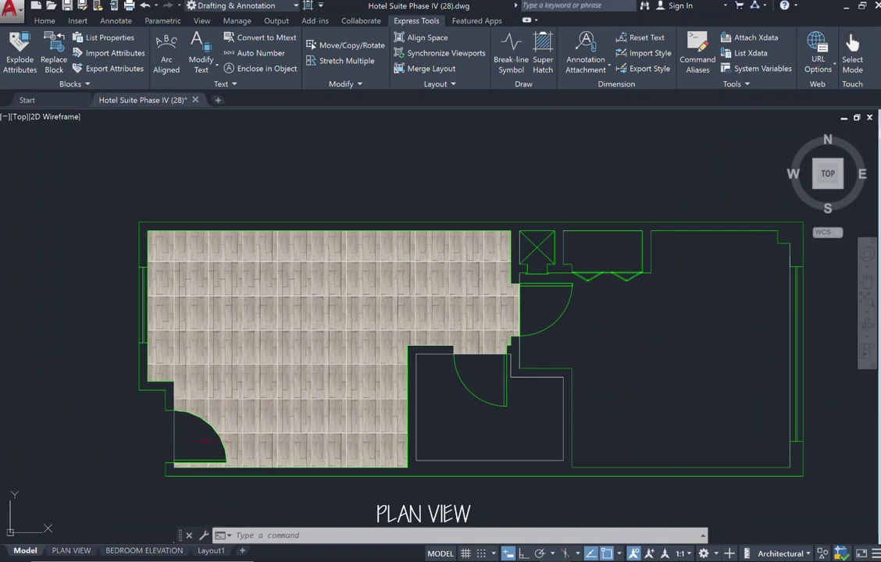
{"action": "scroll", "coordinate": [208, 447], "scroll_direction": "up", "scroll_amount": 2}
{"action": "scroll", "coordinate": [208, 447], "scroll_direction": "up", "scroll_amount": 2}
{"action": "scroll", "coordinate": [199, 449], "scroll_direction": "down", "scroll_amount": 2}
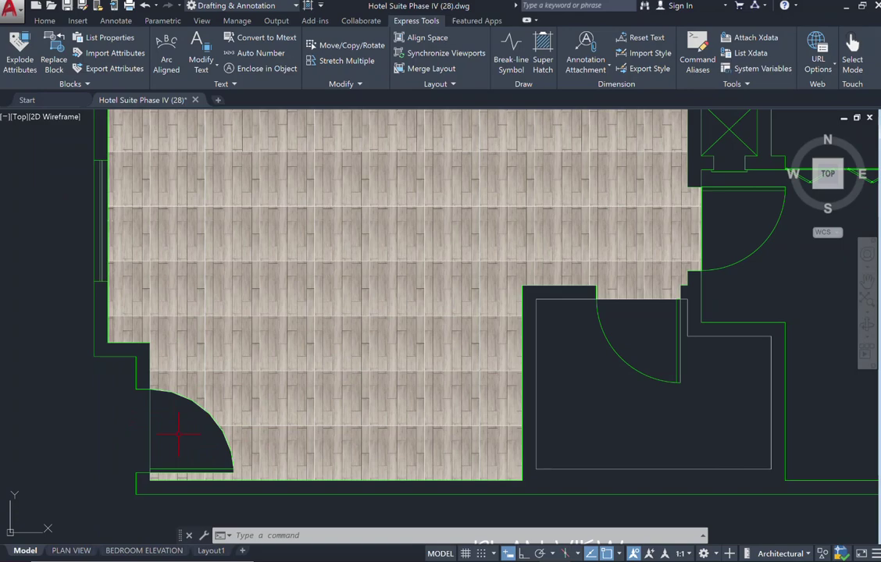
{"action": "scroll", "coordinate": [213, 421], "scroll_direction": "down", "scroll_amount": 2}
{"action": "scroll", "coordinate": [199, 425], "scroll_direction": "up", "scroll_amount": 2}
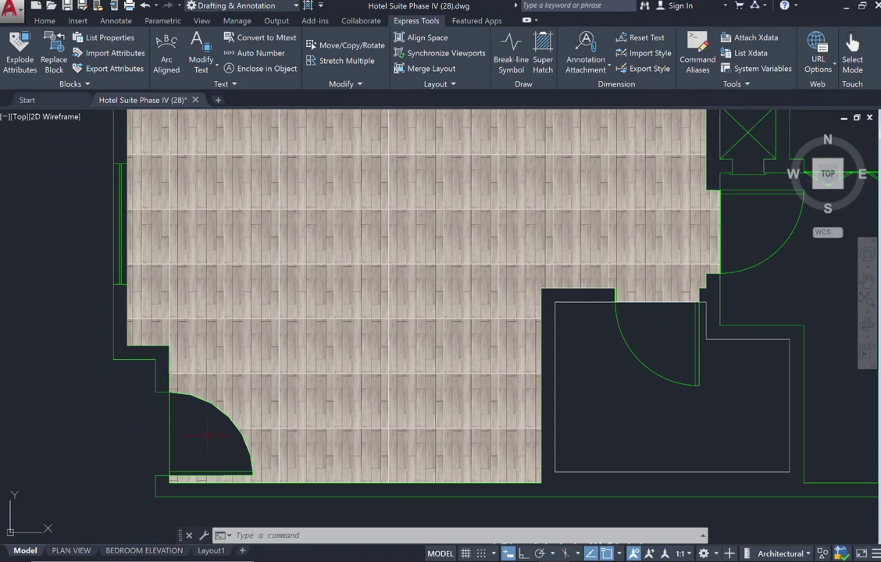
{"action": "scroll", "coordinate": [207, 436], "scroll_direction": "down", "scroll_amount": 2}
{"action": "scroll", "coordinate": [196, 442], "scroll_direction": "up", "scroll_amount": 2}
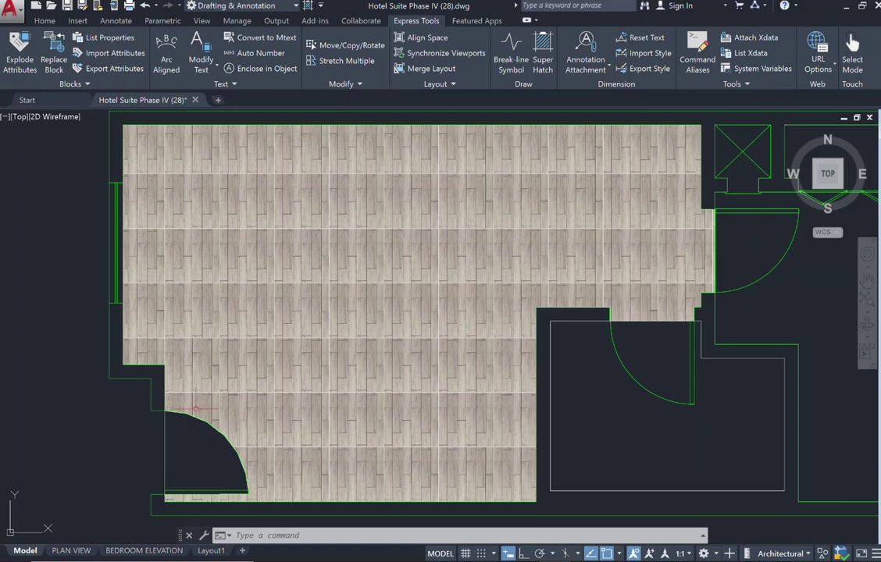
Open the Home tab's Layer dropdown, close it unchanged, and review the wood-hatched living area
{"action": "left_click", "coordinate": [47, 22]}
{"action": "left_click", "coordinate": [494, 39]}
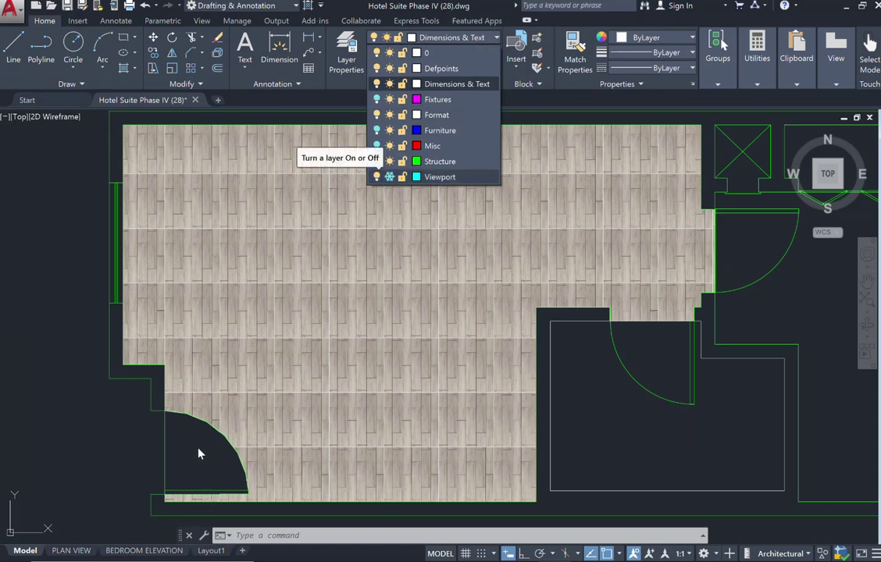
{"action": "left_click", "coordinate": [191, 160]}
{"action": "scroll", "coordinate": [196, 217], "scroll_direction": "down", "scroll_amount": 3}
{"action": "scroll", "coordinate": [518, 239], "scroll_direction": "down", "scroll_amount": 2}
{"action": "scroll", "coordinate": [588, 238], "scroll_direction": "up", "scroll_amount": 2}
{"action": "scroll", "coordinate": [587, 236], "scroll_direction": "up", "scroll_amount": 2}
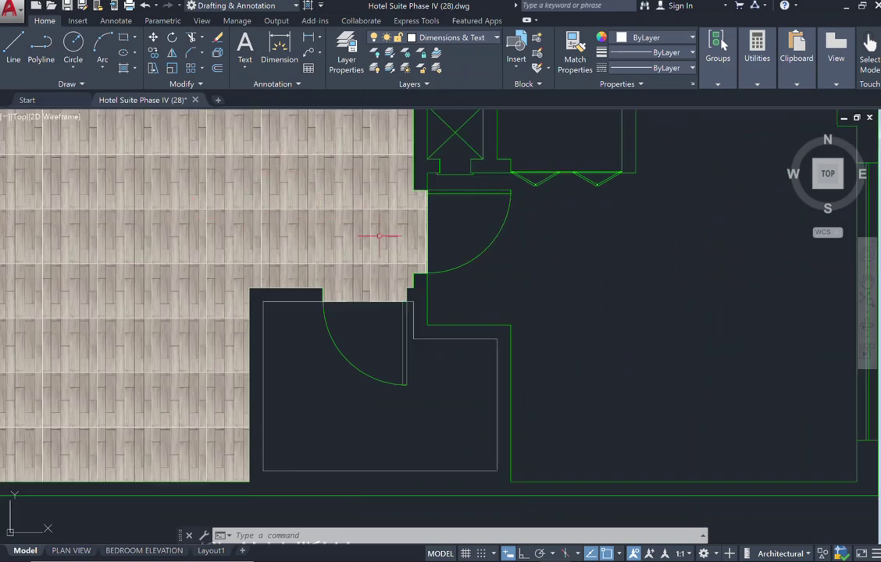
{"action": "scroll", "coordinate": [373, 236], "scroll_direction": "down", "scroll_amount": 2}
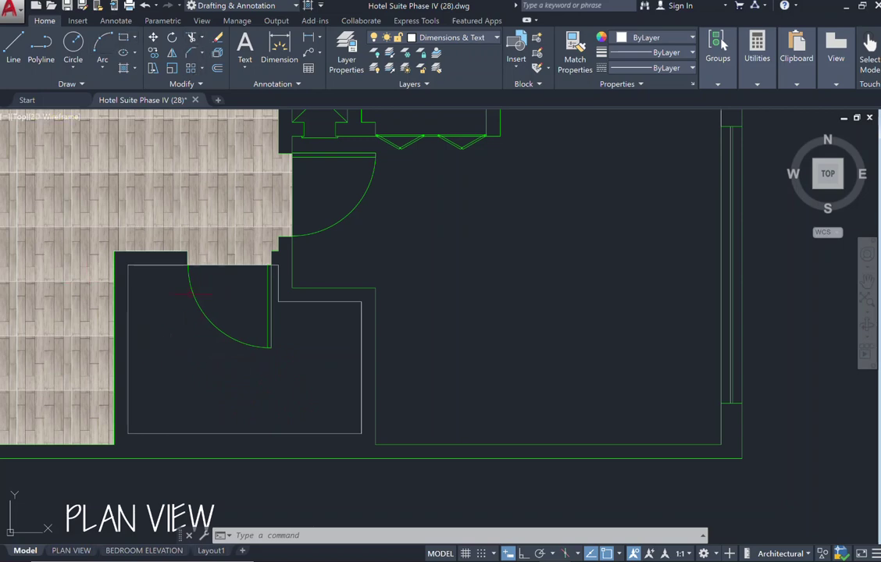
{"action": "mouse_move", "coordinate": [190, 286]}
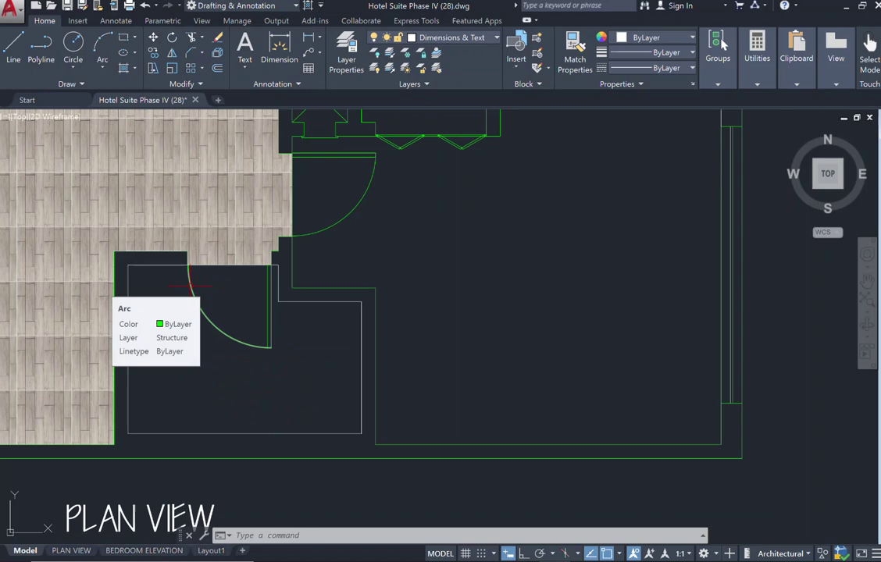
{"action": "scroll", "coordinate": [190, 286], "scroll_direction": "down", "scroll_amount": 2}
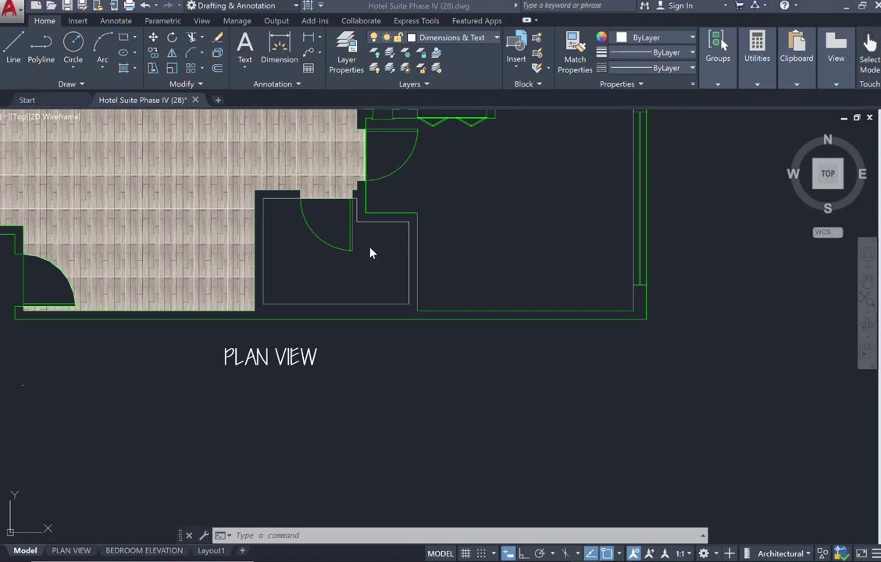
{"action": "scroll", "coordinate": [348, 188], "scroll_direction": "up", "scroll_amount": 2}
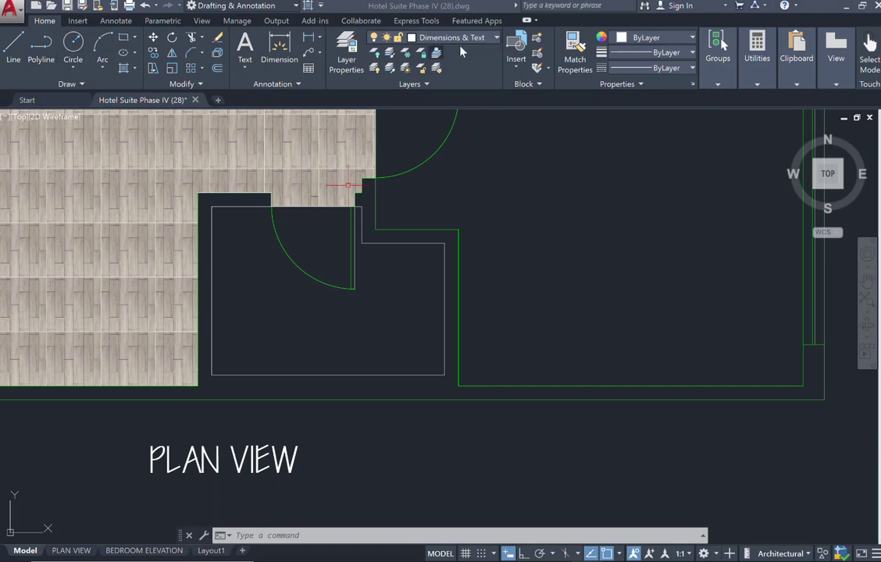
Switch the doors layer off and back on with its lightbulb in the Layer dropdown
{"action": "left_click", "coordinate": [496, 39]}
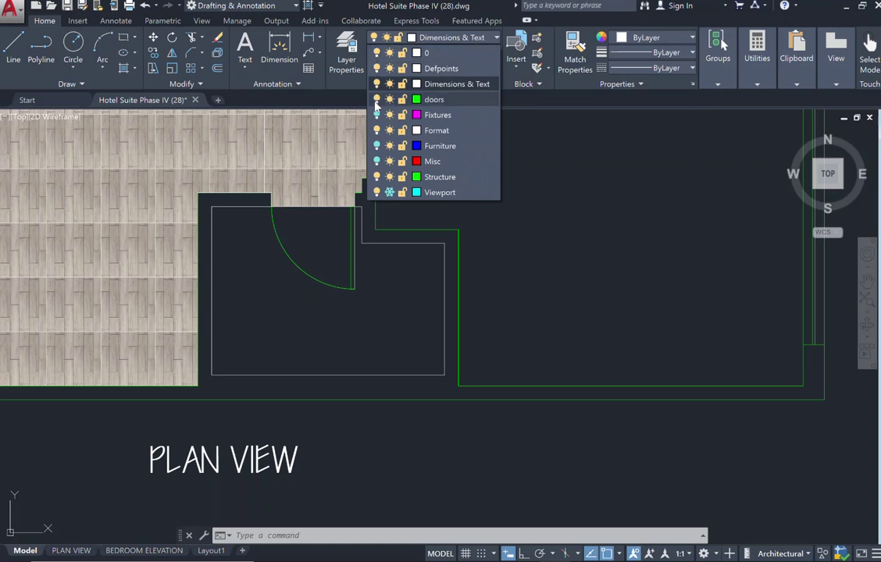
{"action": "left_click", "coordinate": [377, 100]}
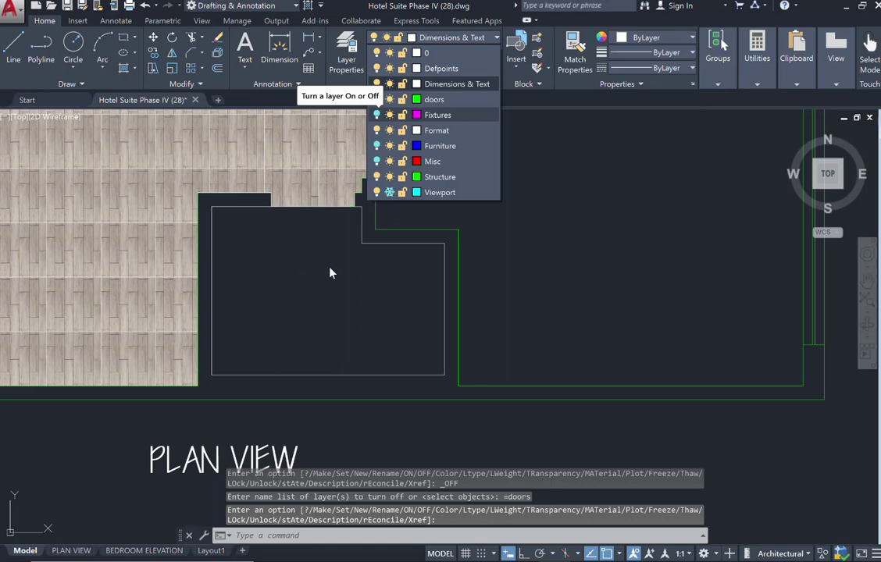
{"action": "left_click", "coordinate": [377, 99]}
{"action": "left_click", "coordinate": [529, 127]}
Zoom in and pan the view over to the bathroom
{"action": "scroll", "coordinate": [519, 133], "scroll_direction": "up", "scroll_amount": 2}
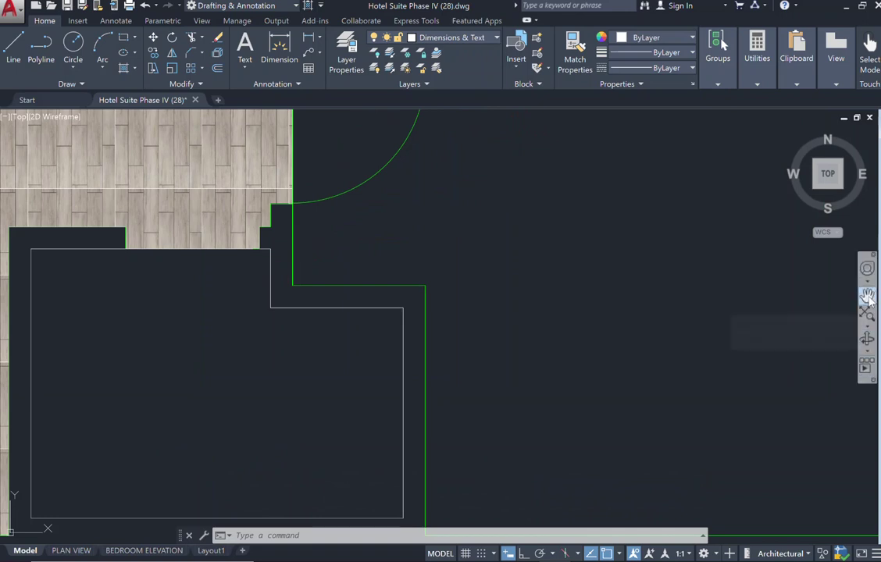
{"action": "left_click", "coordinate": [866, 295]}
{"action": "mouse_move", "coordinate": [246, 349]}
{"action": "left_mouse_down"}
{"action": "mouse_move", "coordinate": [319, 303]}
{"action": "mouse_move", "coordinate": [365, 289]}
{"action": "mouse_move", "coordinate": [372, 277]}
{"action": "left_mouse_up"}
{"action": "right_click", "coordinate": [372, 277]}
{"action": "left_click", "coordinate": [388, 285]}
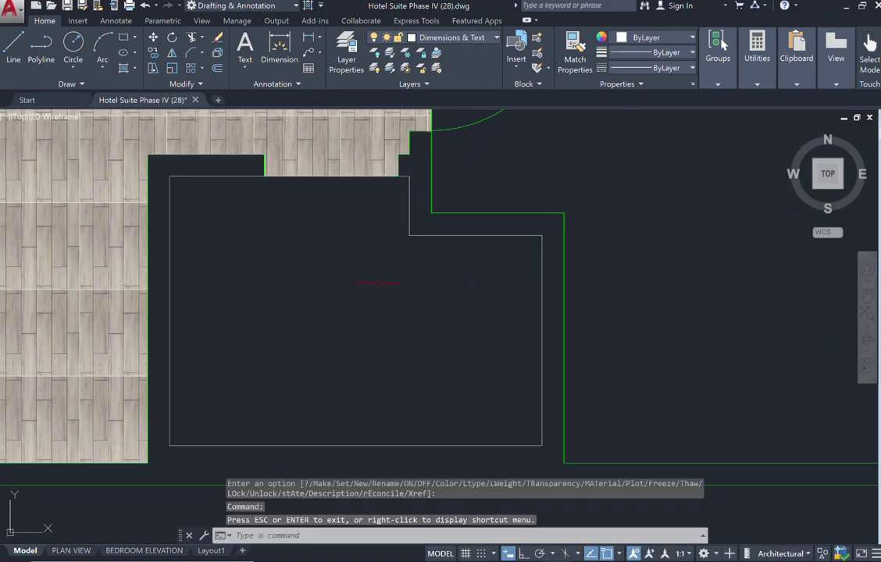
Start a rectangle right of the bathroom using Dimensions: length 12, width 12
{"action": "left_click", "coordinate": [123, 38]}
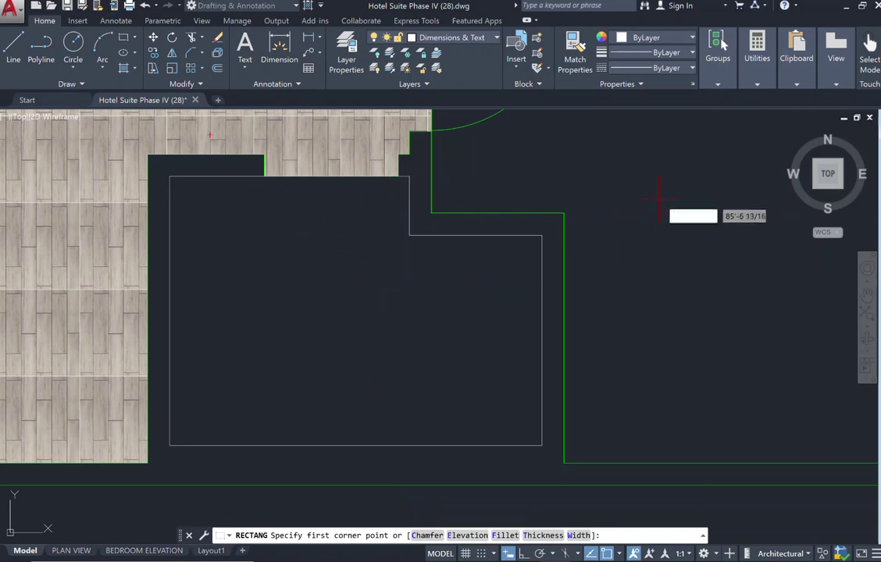
{"action": "left_click", "coordinate": [623, 249]}
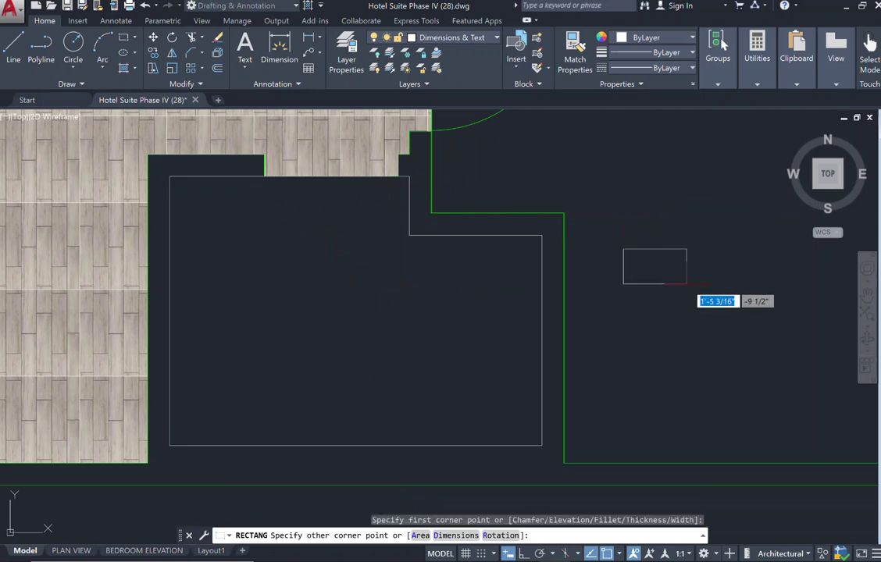
{"action": "type", "text": "d"}
{"action": "key", "text": "Return"}
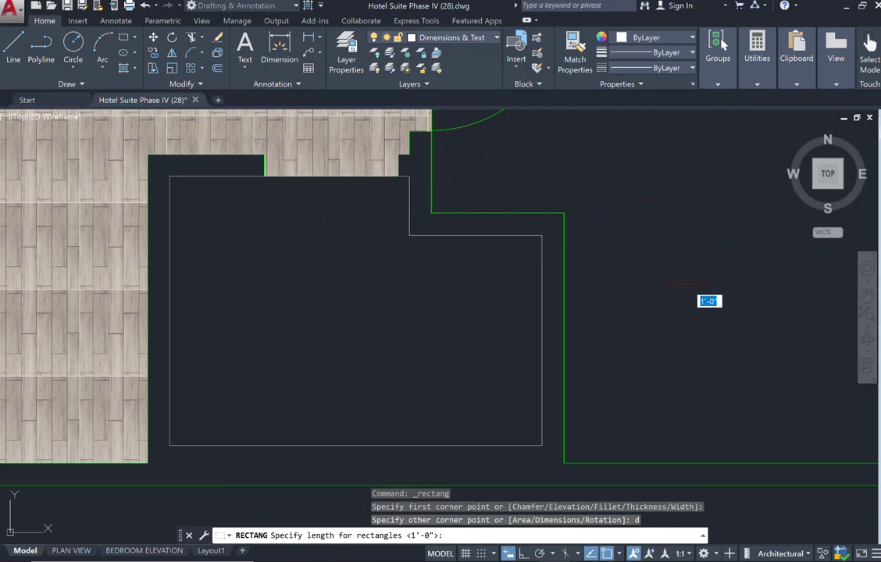
{"action": "type", "text": "12"}
{"action": "key", "text": "Return"}
{"action": "type", "text": "12"}
{"action": "key", "text": "Return"}
{"action": "key", "text": "Return"}
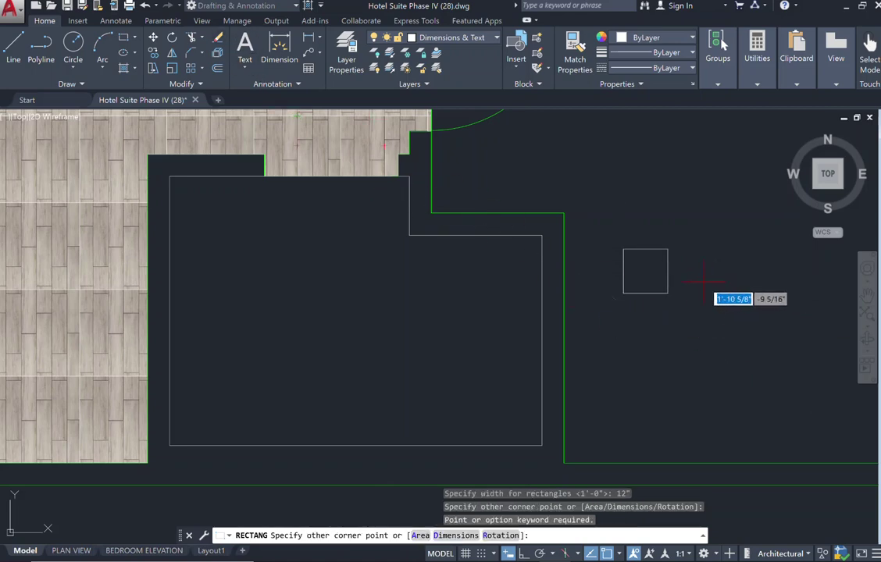
Place the 12-inch square and set CHAMFER to the angle method with 2-inch length and 45°
{"action": "left_click", "coordinate": [695, 274]}
{"action": "left_click", "coordinate": [191, 52]}
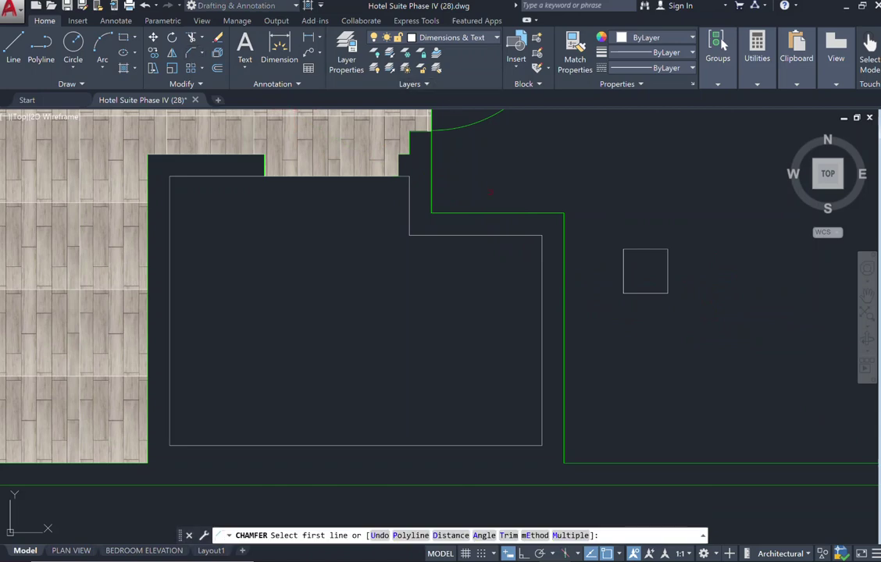
{"action": "type", "text": "a"}
{"action": "key", "text": "Return"}
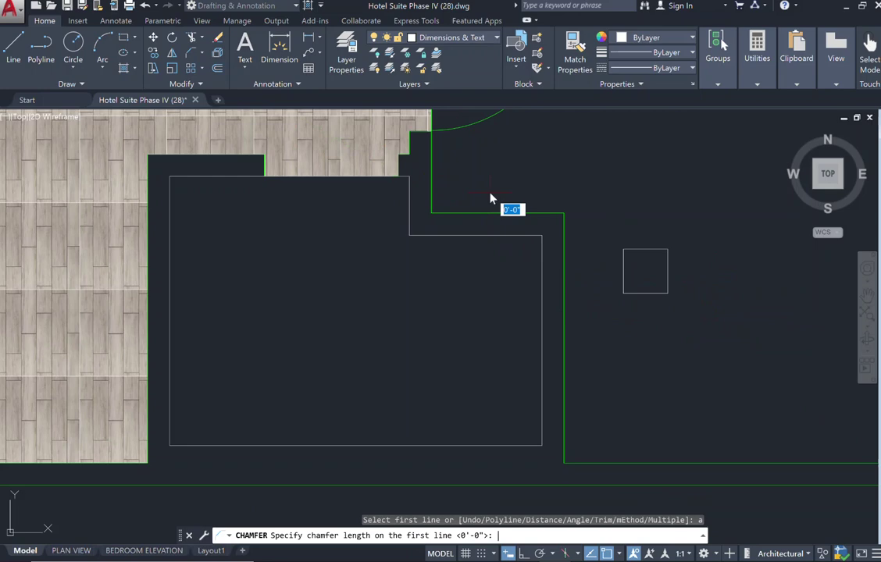
{"action": "type", "text": "2"}
{"action": "key", "text": "Return"}
{"action": "type", "text": "45"}
{"action": "key", "text": "Return"}
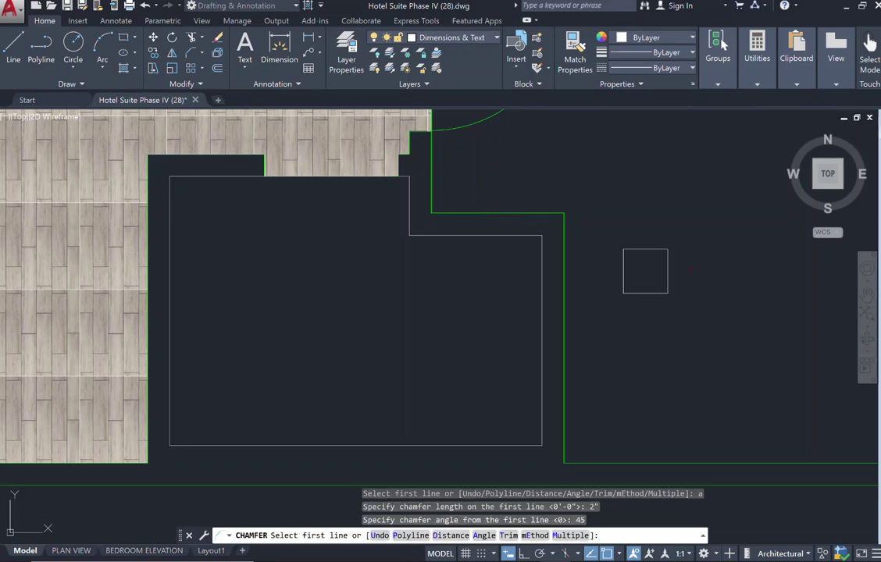
Chamfer the square's top-left and bottom-left corners
{"action": "left_click", "coordinate": [627, 249]}
{"action": "left_click", "coordinate": [623, 263]}
{"action": "right_click", "coordinate": [631, 276]}
{"action": "left_click", "coordinate": [632, 278]}
{"action": "left_click", "coordinate": [623, 280]}
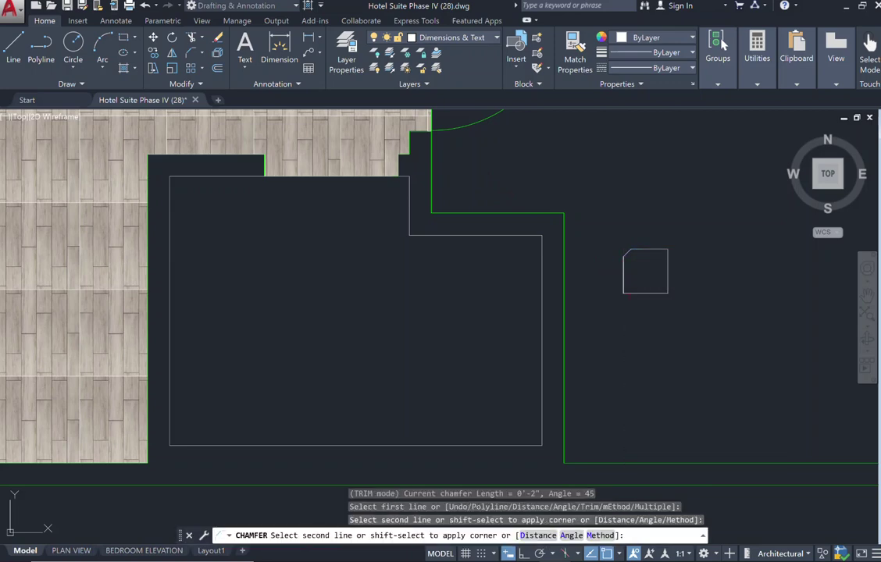
{"action": "left_click", "coordinate": [629, 291]}
Chamfer the bottom-right and top-right corners to complete the octagonal tile
{"action": "right_click", "coordinate": [627, 291]}
{"action": "left_click", "coordinate": [658, 297]}
{"action": "left_click", "coordinate": [658, 293]}
{"action": "left_click", "coordinate": [668, 282]}
{"action": "right_click", "coordinate": [669, 281]}
{"action": "left_click", "coordinate": [666, 254]}
{"action": "right_click", "coordinate": [668, 263]}
{"action": "left_click", "coordinate": [676, 269]}
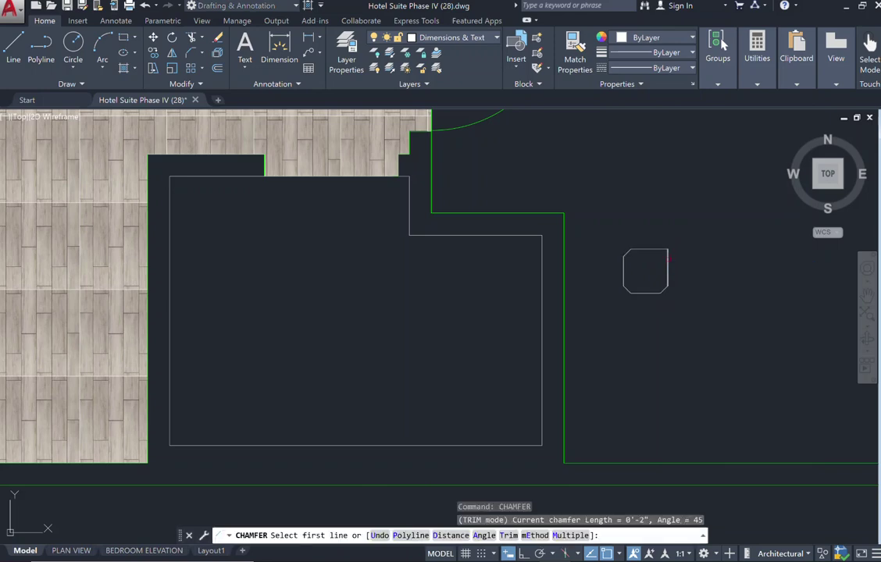
{"action": "left_click", "coordinate": [663, 250]}
{"action": "left_click", "coordinate": [668, 264]}
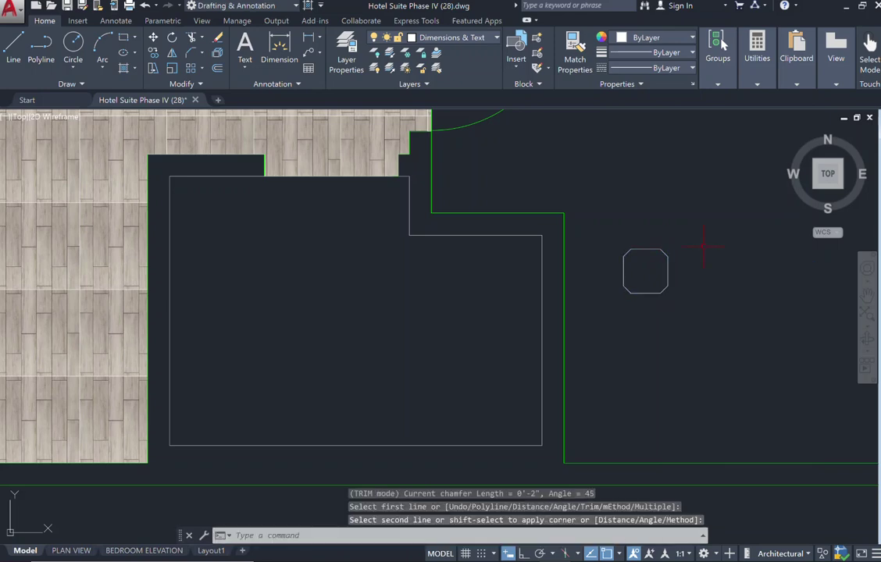
{"action": "key", "text": "Escape"}
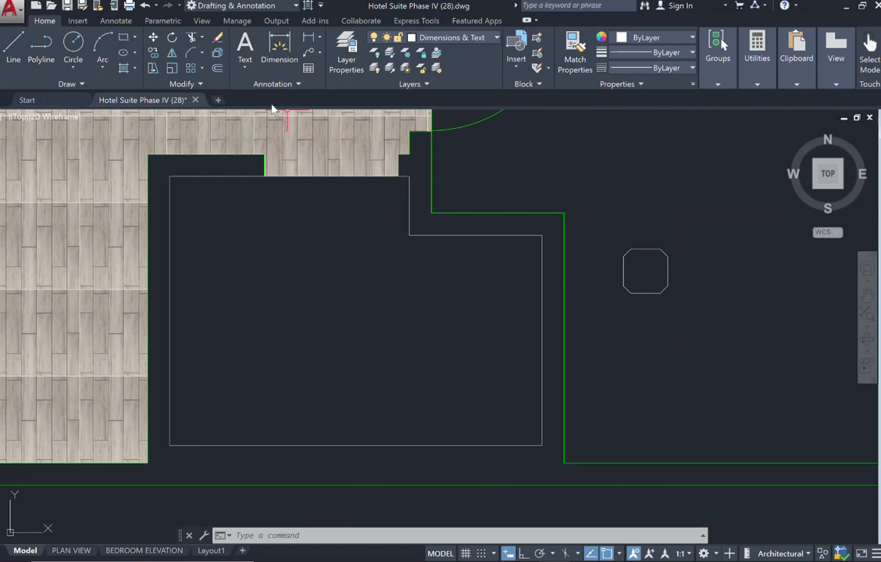
From the Insert tab, begin a new block definition named 'Tile Sample Block'
{"action": "left_click", "coordinate": [77, 22]}
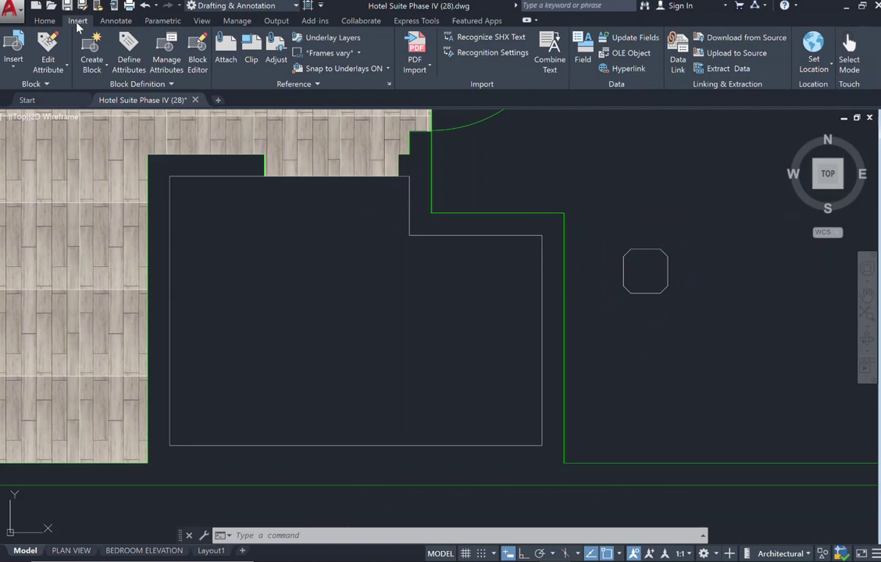
{"action": "left_click", "coordinate": [93, 70]}
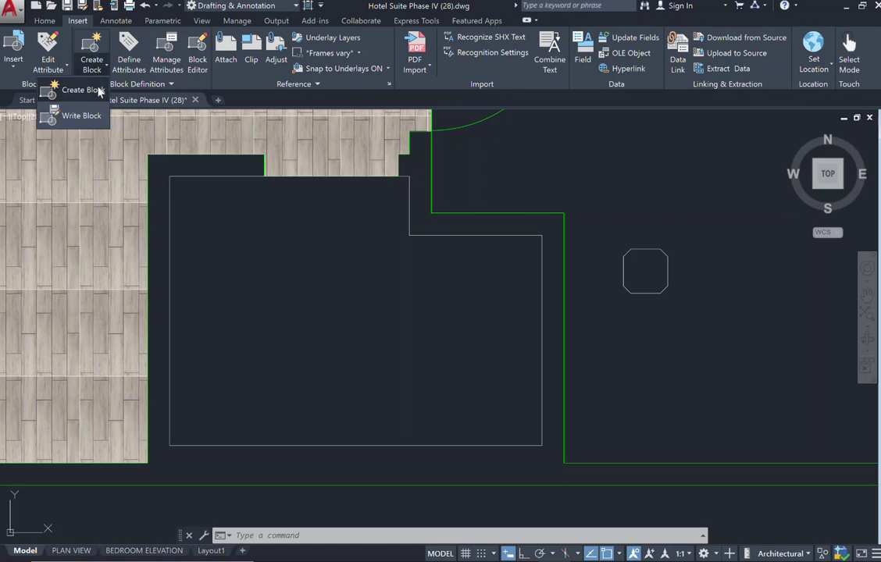
{"action": "left_click", "coordinate": [85, 90]}
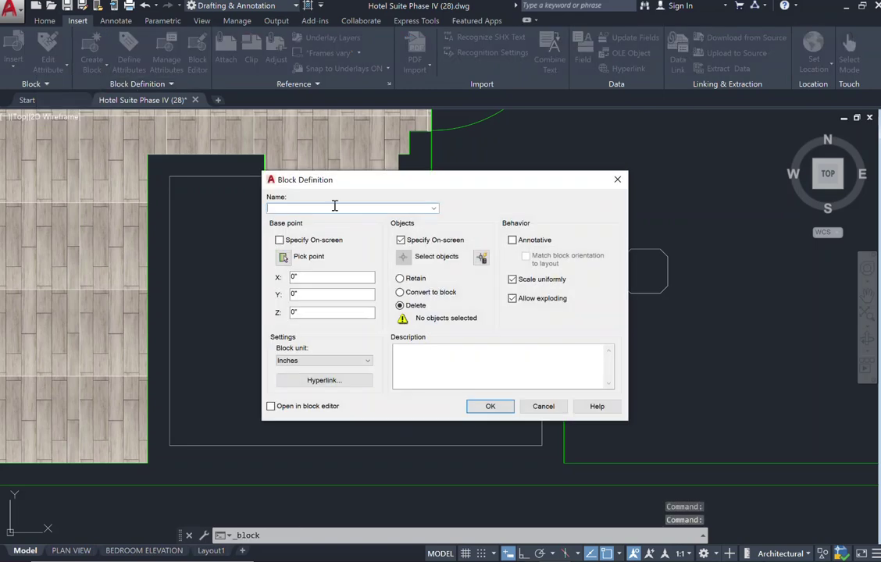
{"action": "type", "text": "Tile"}
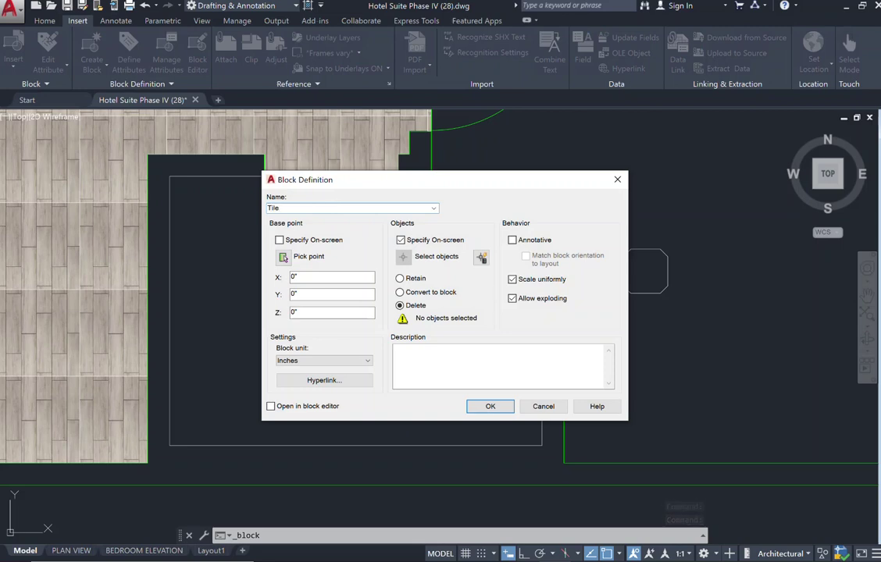
{"action": "type", "text": " Sample Blco"}
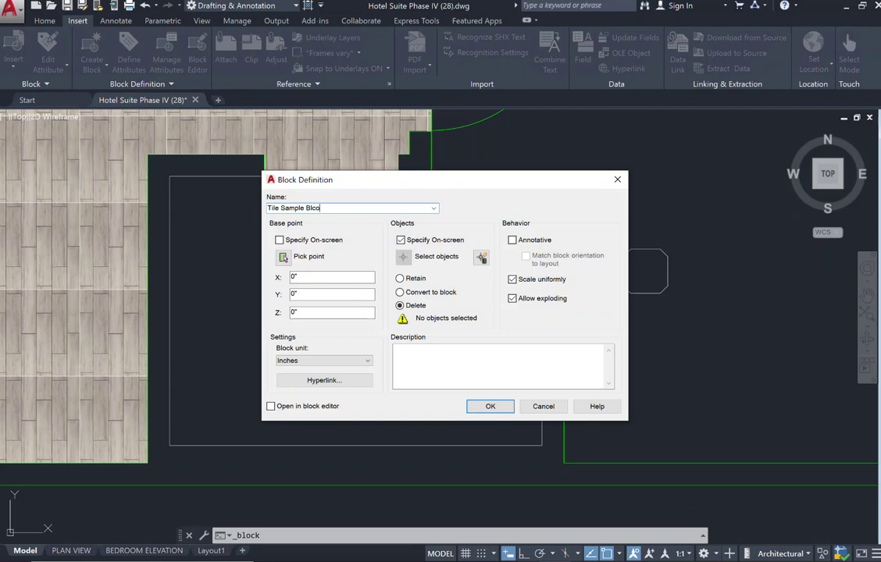
{"action": "key", "text": "BackSpace"}
{"action": "key", "text": "BackSpace"}
{"action": "type", "text": "ock"}
Base Tile Sample Block at the octagon's lower-left corner and select the octagon as its contents
{"action": "left_click", "coordinate": [284, 257]}
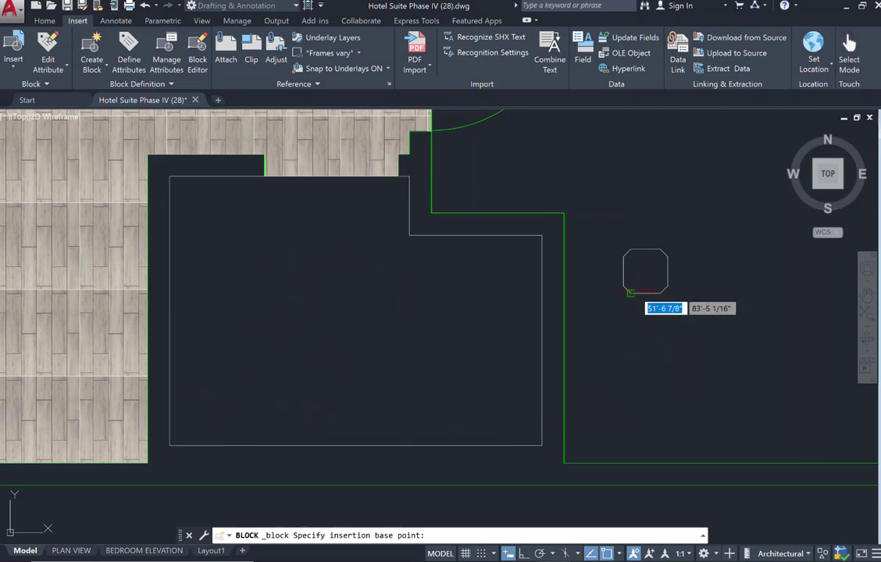
{"action": "scroll", "coordinate": [634, 291], "scroll_direction": "down", "scroll_amount": 2}
{"action": "scroll", "coordinate": [634, 291], "scroll_direction": "up", "scroll_amount": 3}
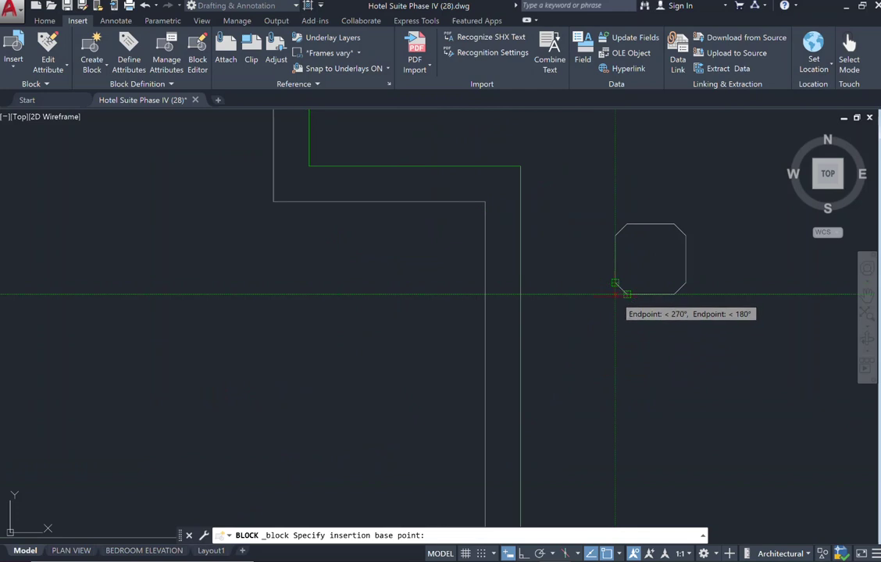
{"action": "scroll", "coordinate": [620, 293], "scroll_direction": "up", "scroll_amount": 2}
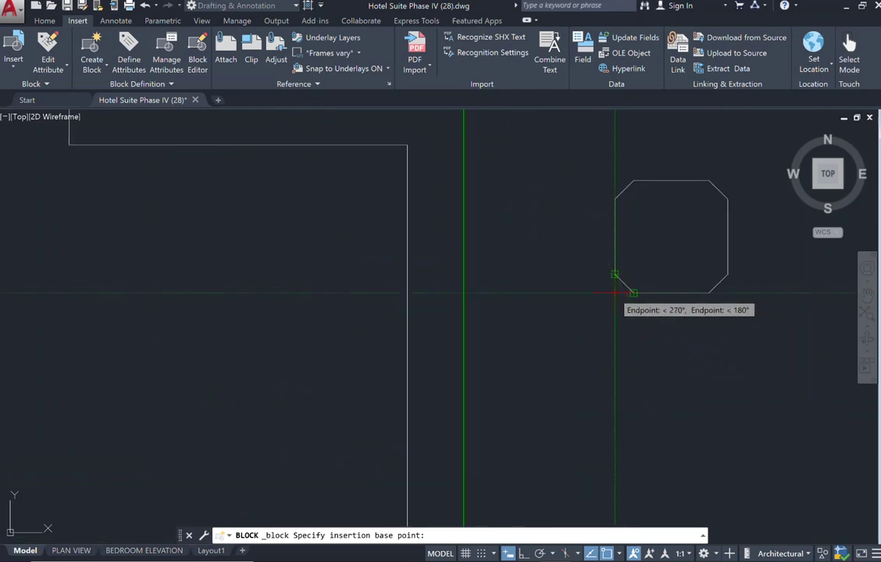
{"action": "left_click", "coordinate": [615, 293]}
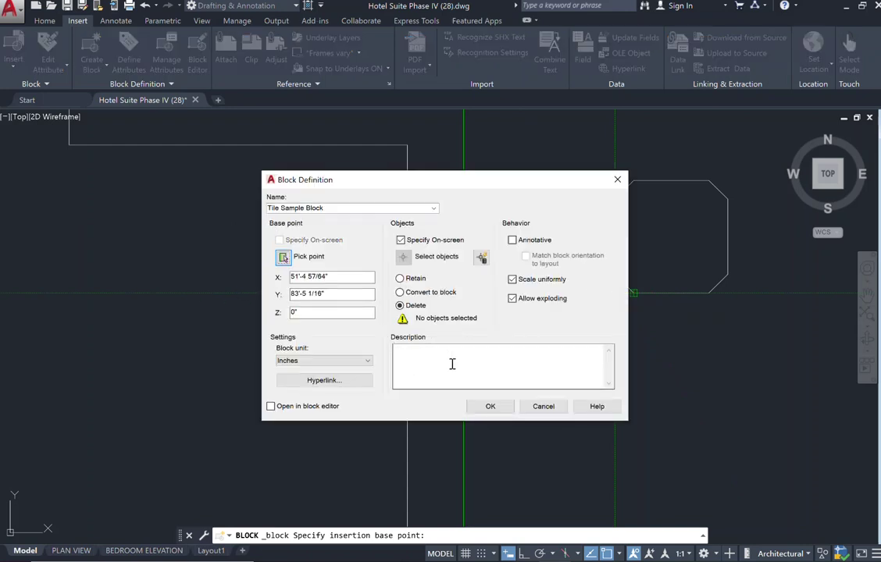
{"action": "left_click", "coordinate": [490, 407]}
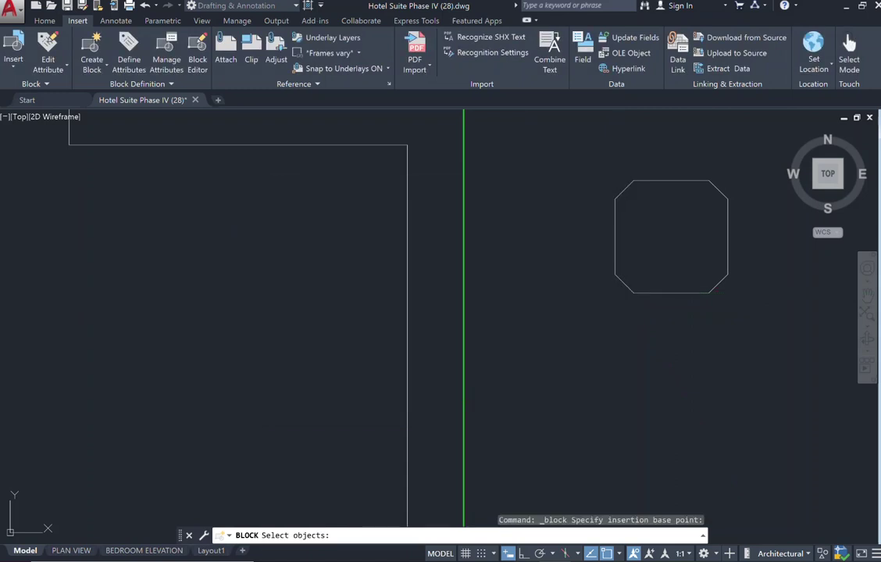
{"action": "left_click", "coordinate": [697, 293]}
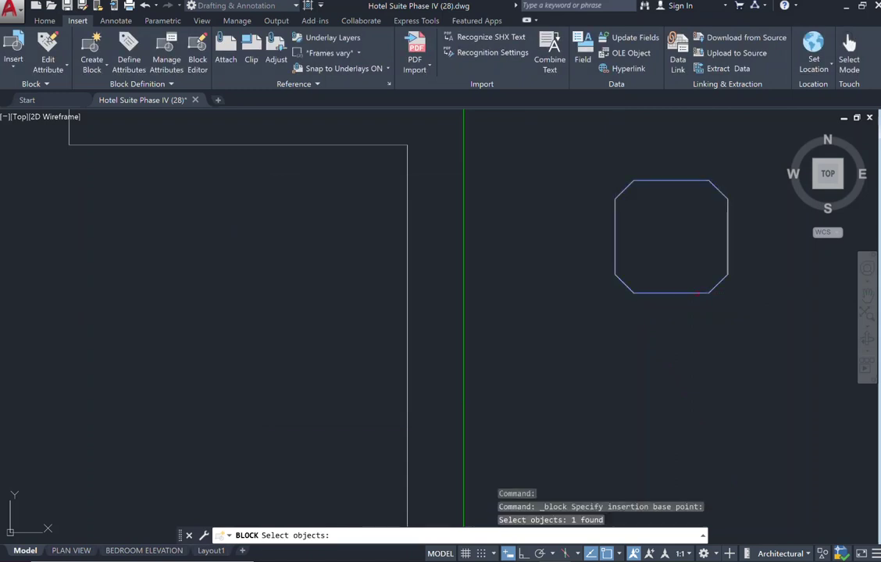
{"action": "key", "text": "Return"}
{"action": "scroll", "coordinate": [697, 293], "scroll_direction": "down", "scroll_amount": 3}
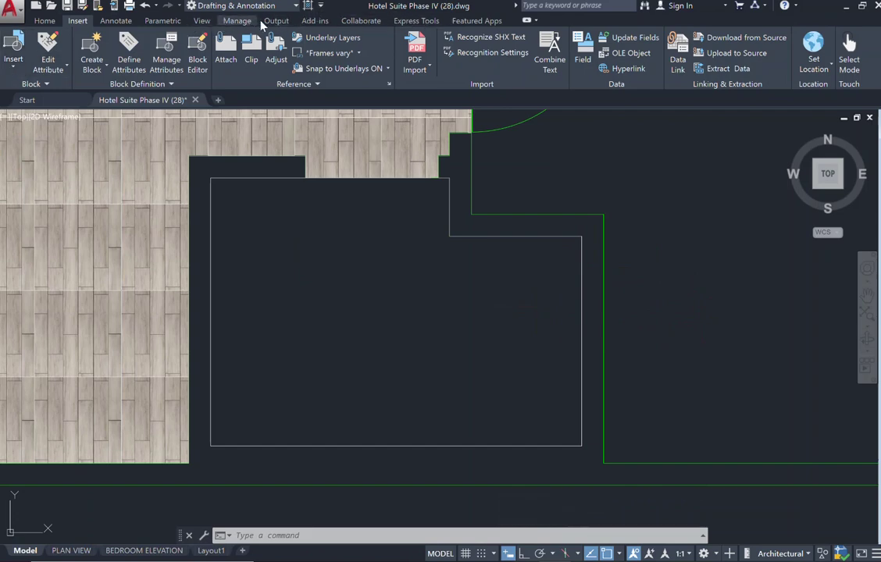
Launch Express Tools SuperHatch with TILE SAMPLE BLOCK selected as the block pattern
{"action": "left_click", "coordinate": [407, 23]}
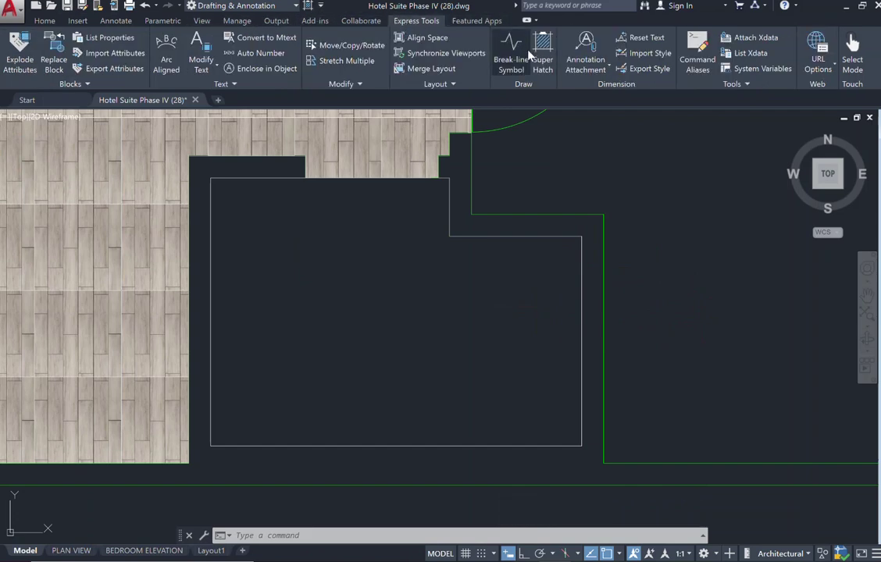
{"action": "left_click", "coordinate": [537, 70]}
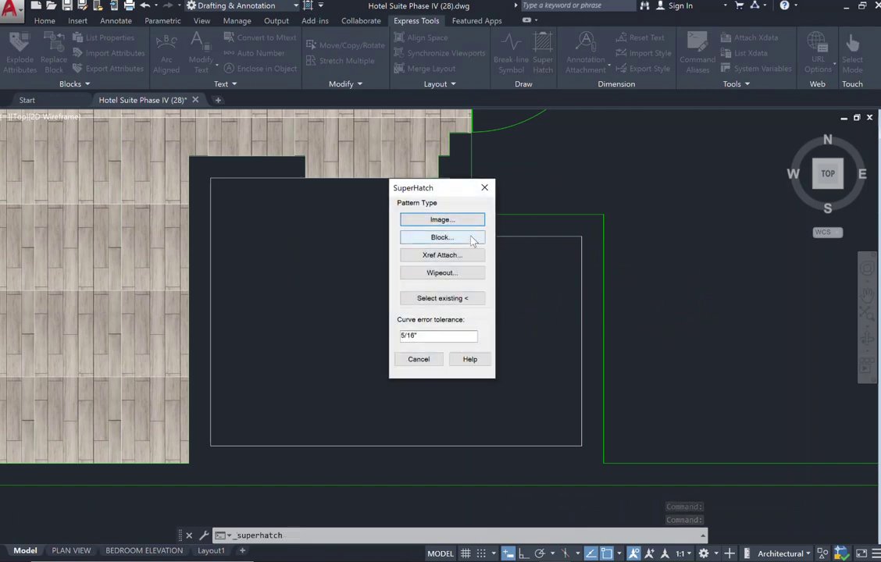
{"action": "left_click", "coordinate": [472, 241]}
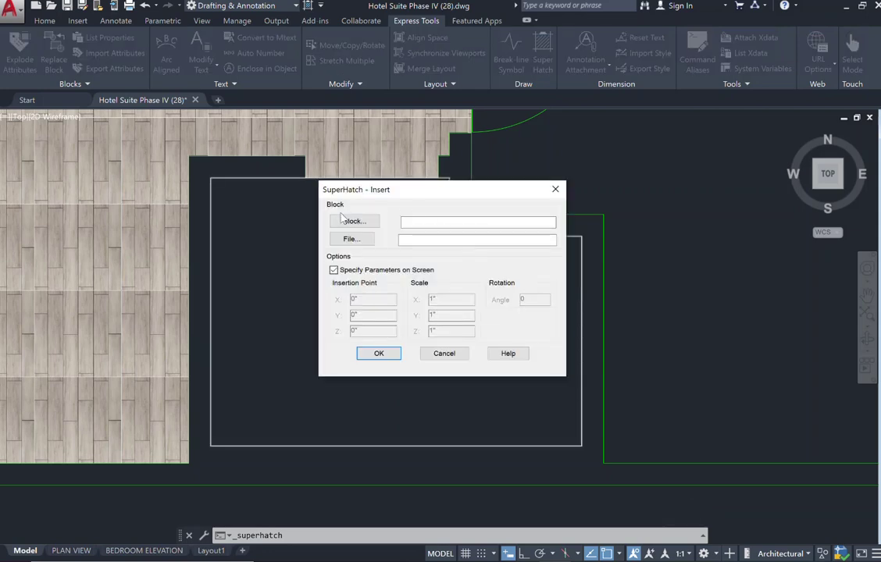
{"action": "left_click", "coordinate": [372, 228]}
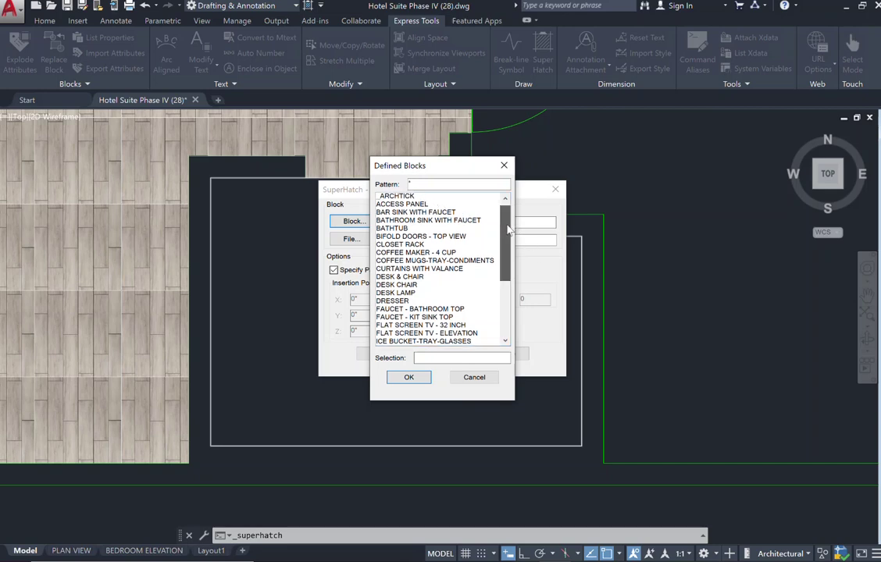
{"action": "left_click_drag", "start_coordinate": [506, 227], "coordinate": [508, 285]}
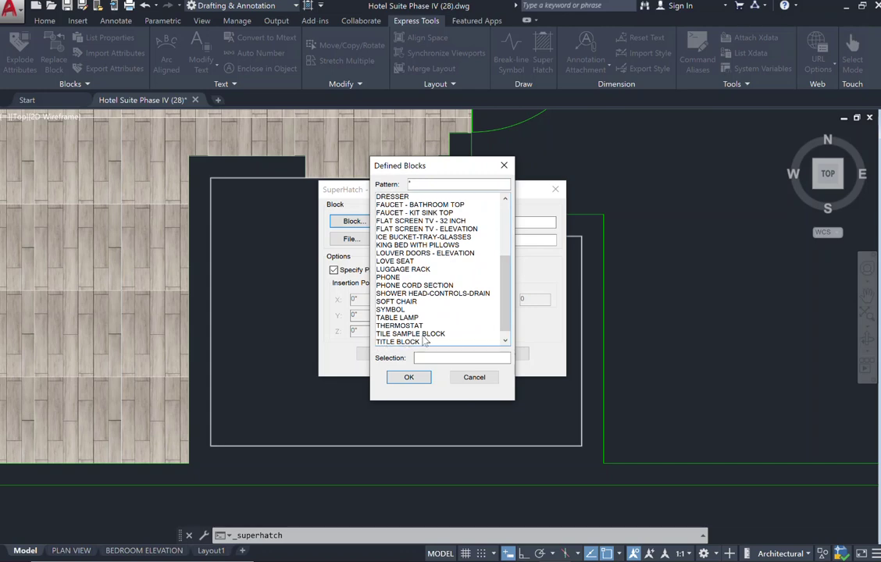
{"action": "left_click", "coordinate": [421, 334]}
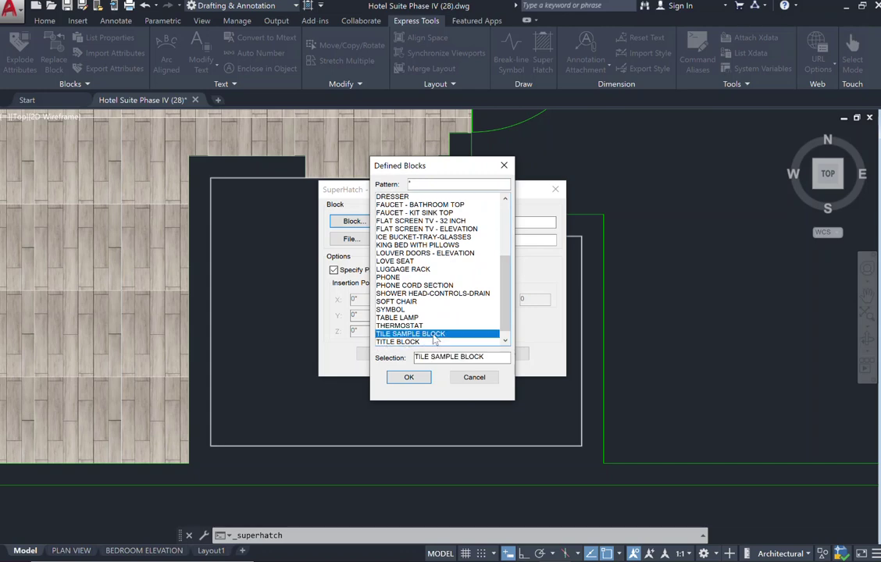
{"action": "left_click", "coordinate": [409, 378]}
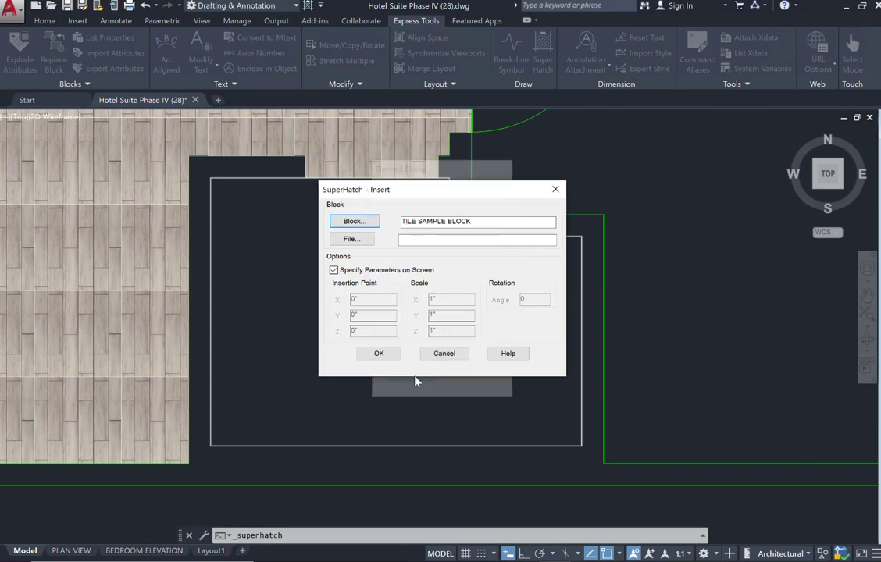
{"action": "left_click", "coordinate": [380, 353]}
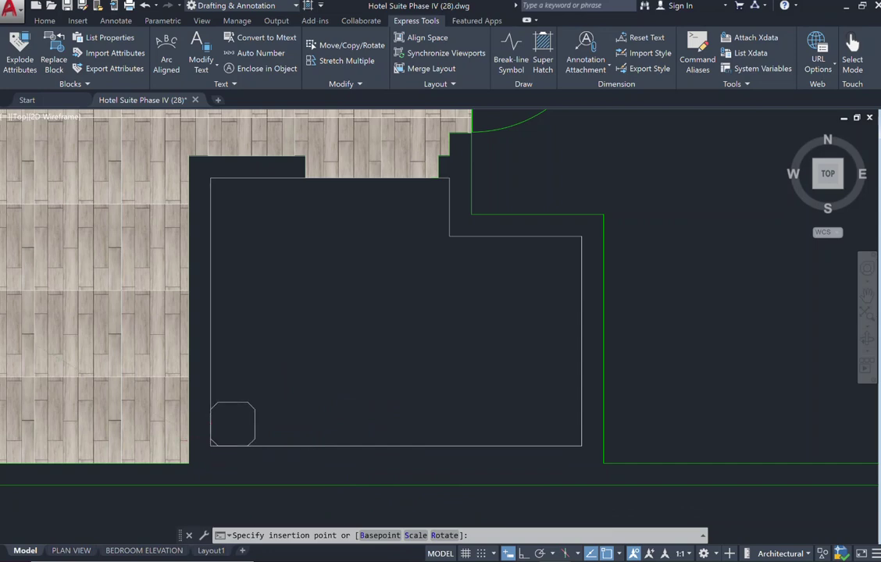
Insert the tile block at the bathroom's lower-left corner at scale 1, 0° rotation, and accept it
{"action": "scroll", "coordinate": [210, 446], "scroll_direction": "up", "scroll_amount": 4}
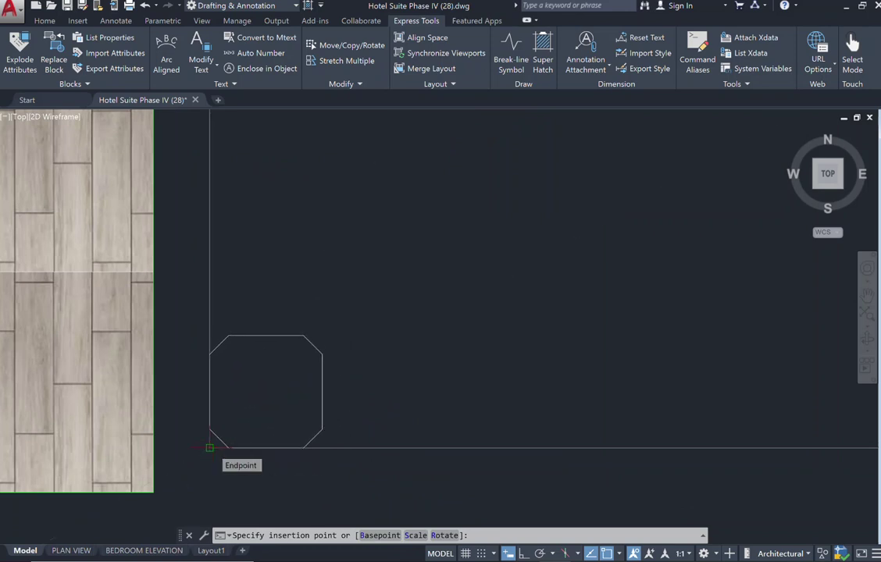
{"action": "left_click", "coordinate": [209, 448]}
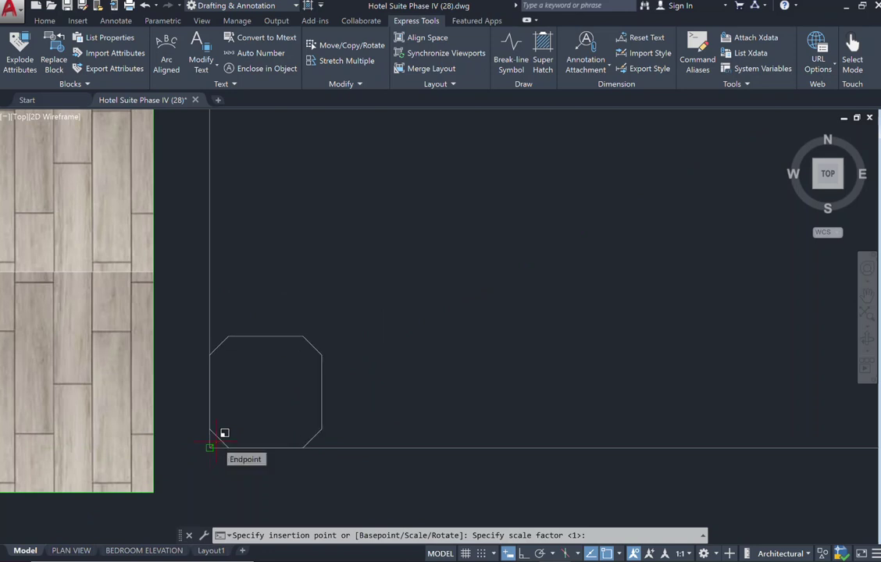
{"action": "key", "text": "Return"}
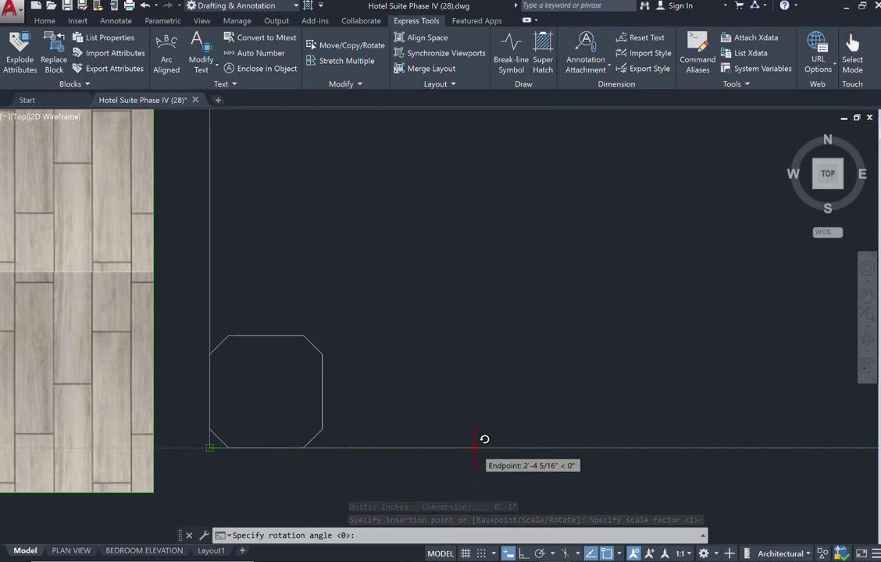
{"action": "left_click", "coordinate": [475, 447]}
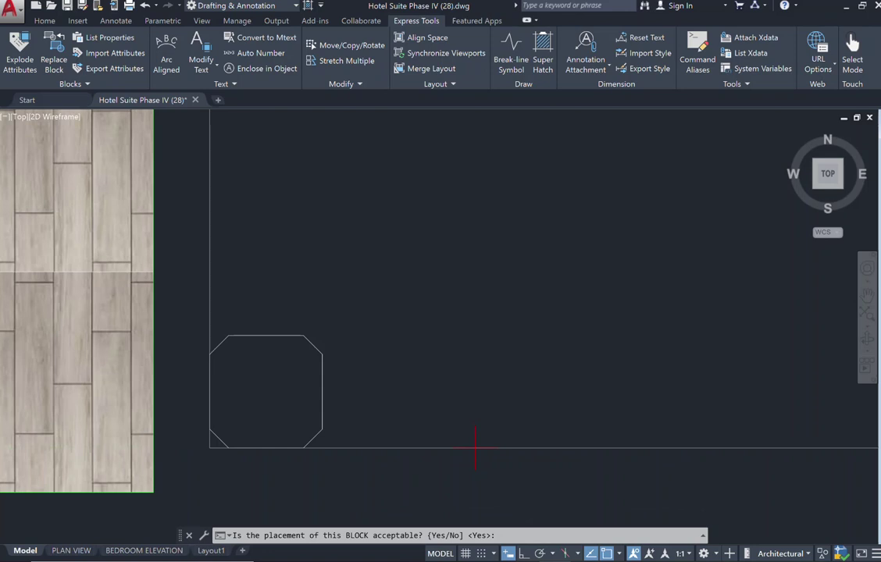
{"action": "key", "text": "Return"}
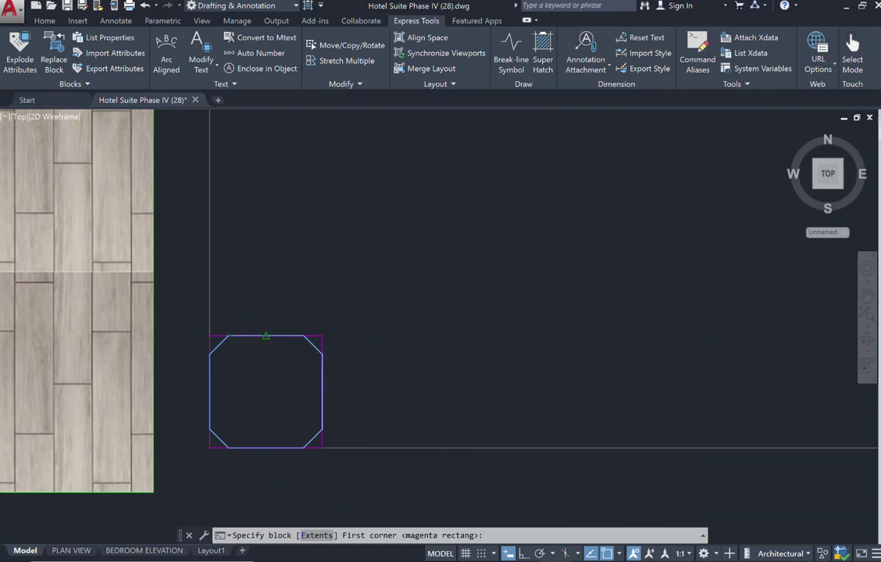
Use the tile block's own outline as the hatch spacing after a failed window attempt
{"action": "left_click", "coordinate": [265, 336]}
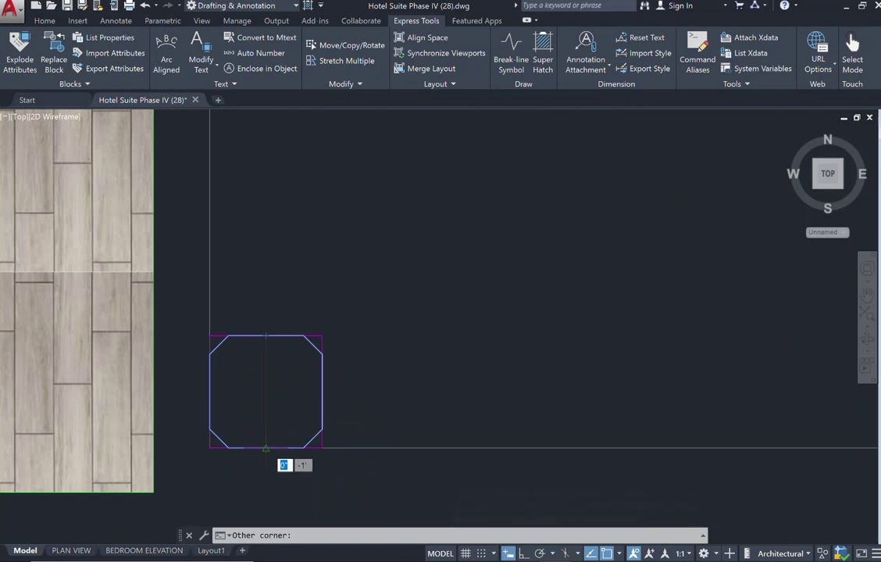
{"action": "left_click", "coordinate": [265, 447]}
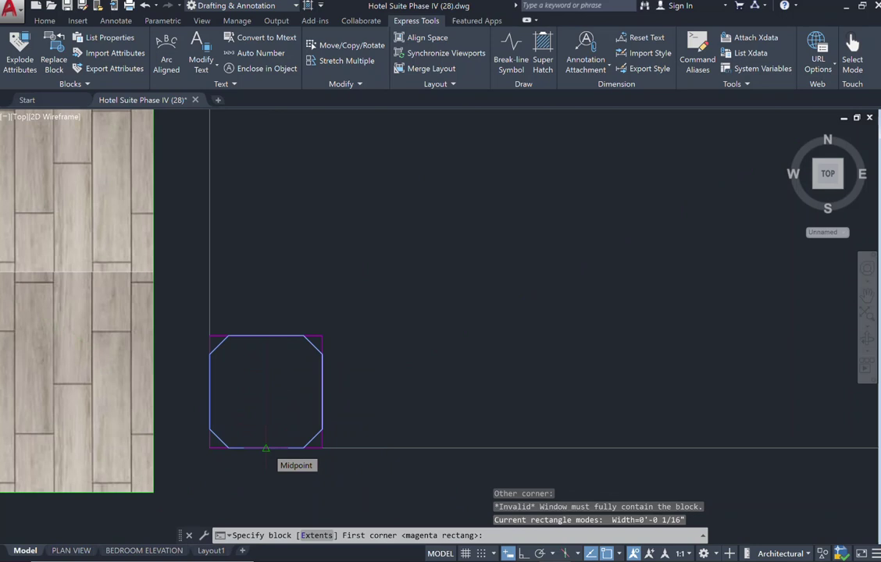
{"action": "key", "text": "Return"}
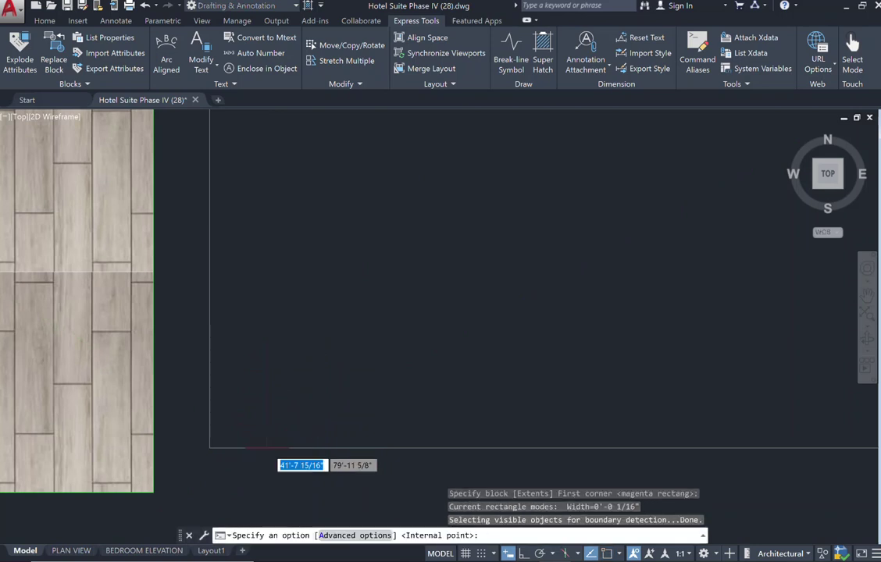
{"action": "scroll", "coordinate": [267, 448], "scroll_direction": "down", "scroll_amount": 2}
Fill the bathroom with the octagonal tile hatch from an interior point, then zoom out
{"action": "scroll", "coordinate": [388, 367], "scroll_direction": "down", "scroll_amount": 2}
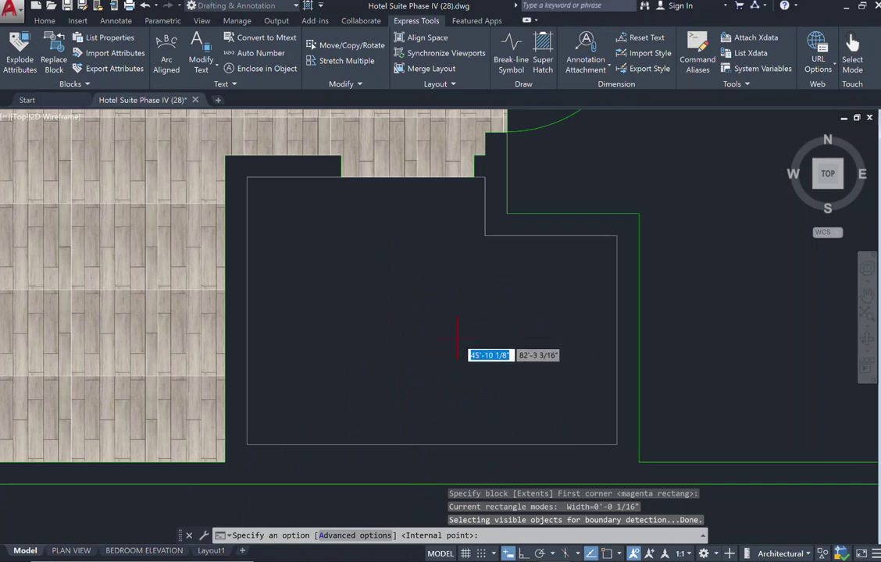
{"action": "left_click", "coordinate": [410, 328]}
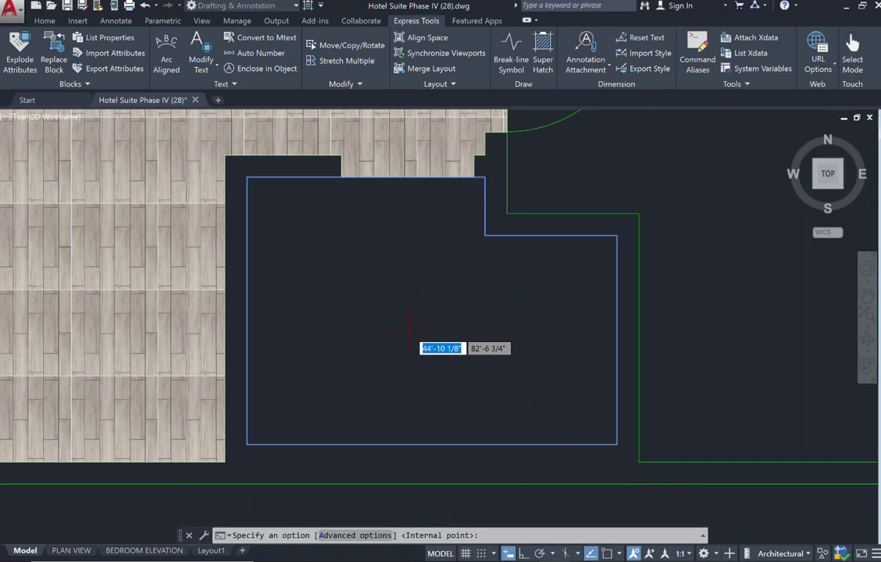
{"action": "key", "text": "Return"}
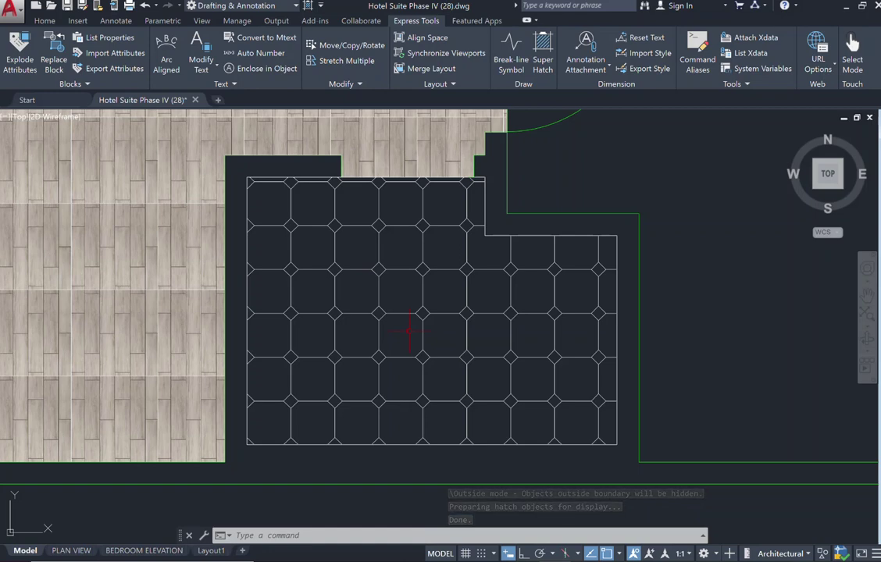
{"action": "scroll", "coordinate": [408, 330], "scroll_direction": "down", "scroll_amount": 2}
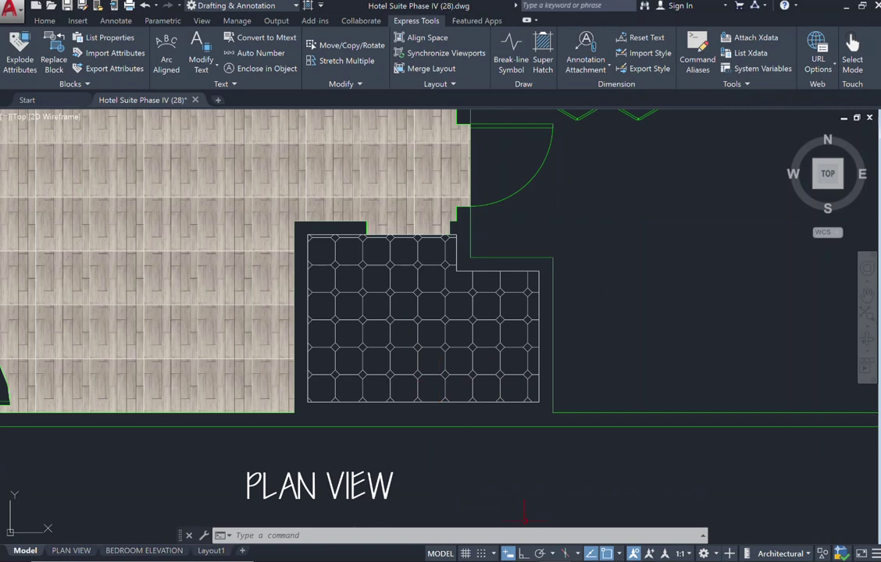
{"action": "scroll", "coordinate": [592, 475], "scroll_direction": "down", "scroll_amount": 2}
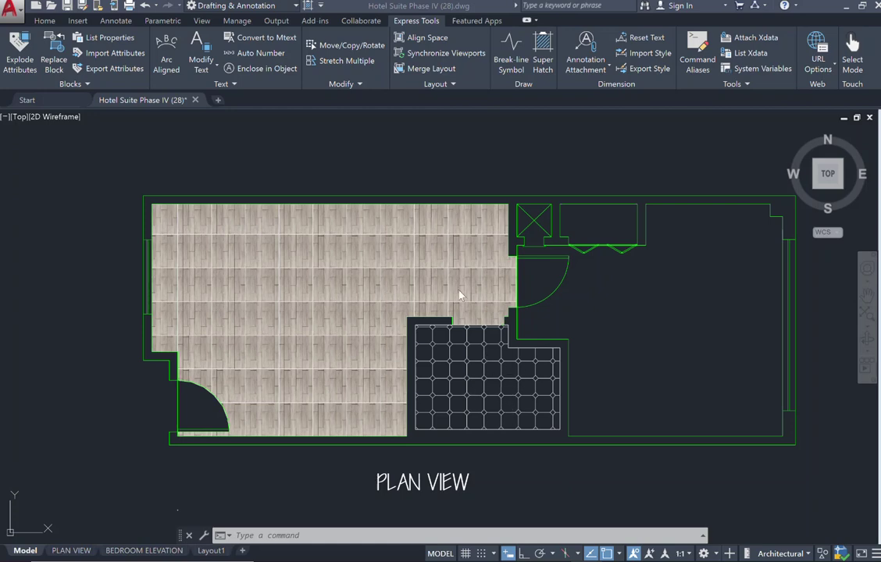
Switch the doors layer back on in the Home tab's Layers list
{"action": "left_click", "coordinate": [42, 21]}
{"action": "left_click", "coordinate": [387, 37]}
{"action": "left_click", "coordinate": [377, 99]}
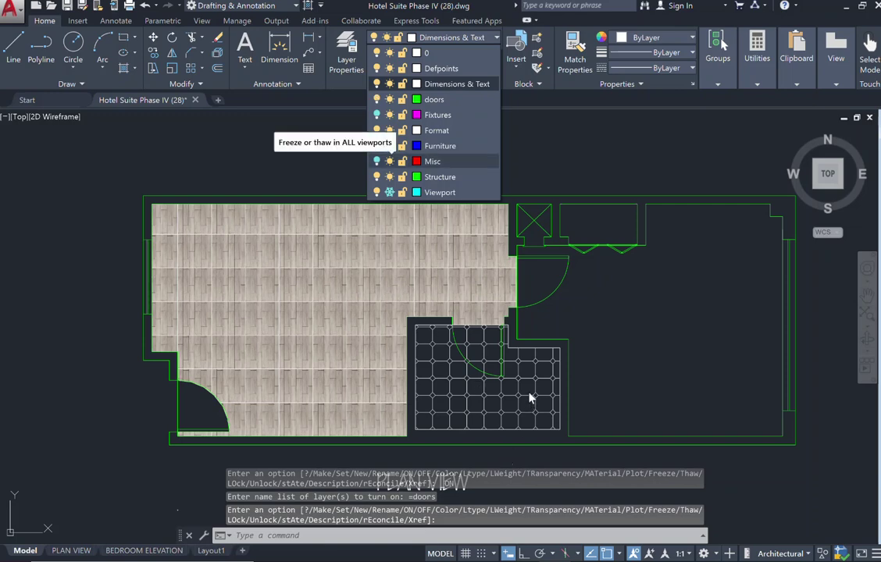
{"action": "scroll", "coordinate": [529, 399], "scroll_direction": "up", "scroll_amount": 2}
{"action": "scroll", "coordinate": [528, 400], "scroll_direction": "up", "scroll_amount": 2}
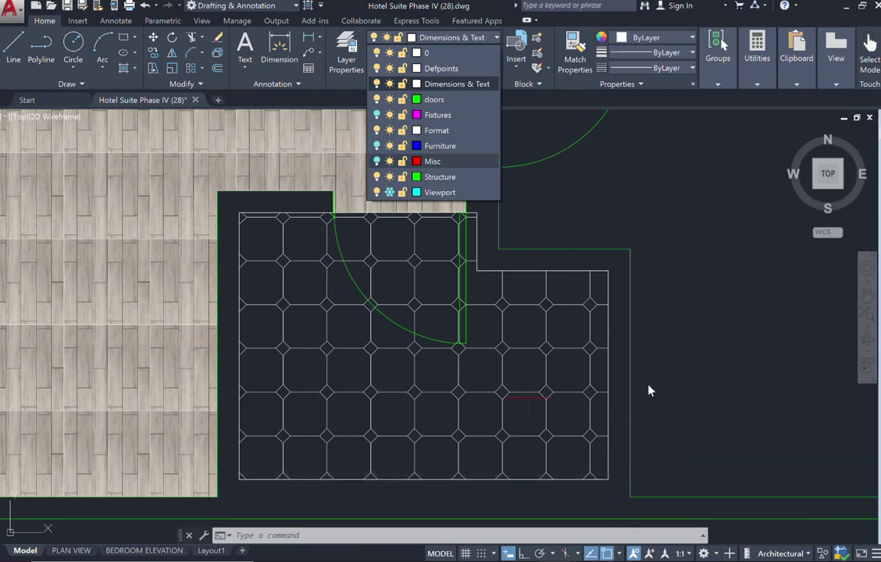
{"action": "left_click", "coordinate": [648, 173]}
{"action": "scroll", "coordinate": [648, 166], "scroll_direction": "down", "scroll_amount": 2}
{"action": "scroll", "coordinate": [648, 166], "scroll_direction": "down", "scroll_amount": 3}
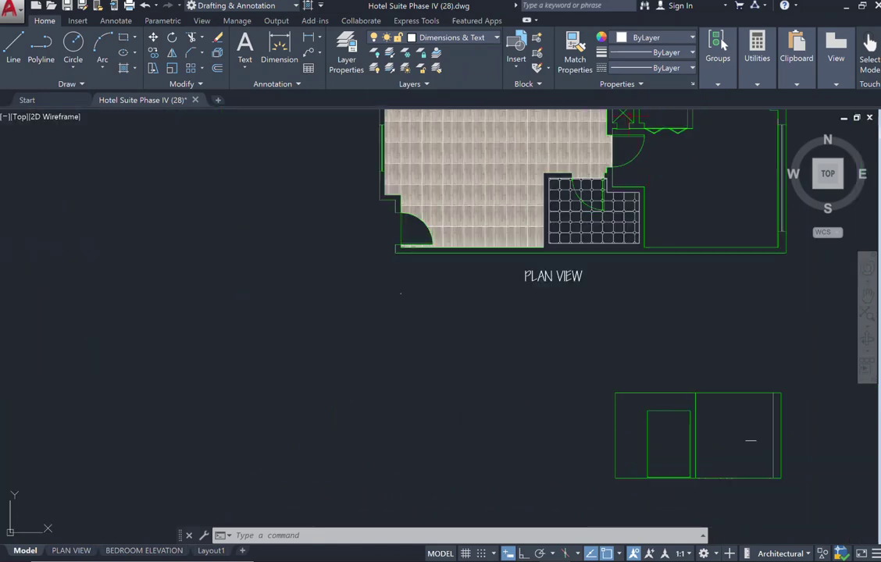
Pan the suite plan and PLAN VIEW title to the centre and zoom in on them
{"action": "scroll", "coordinate": [629, 109], "scroll_direction": "down", "scroll_amount": 4}
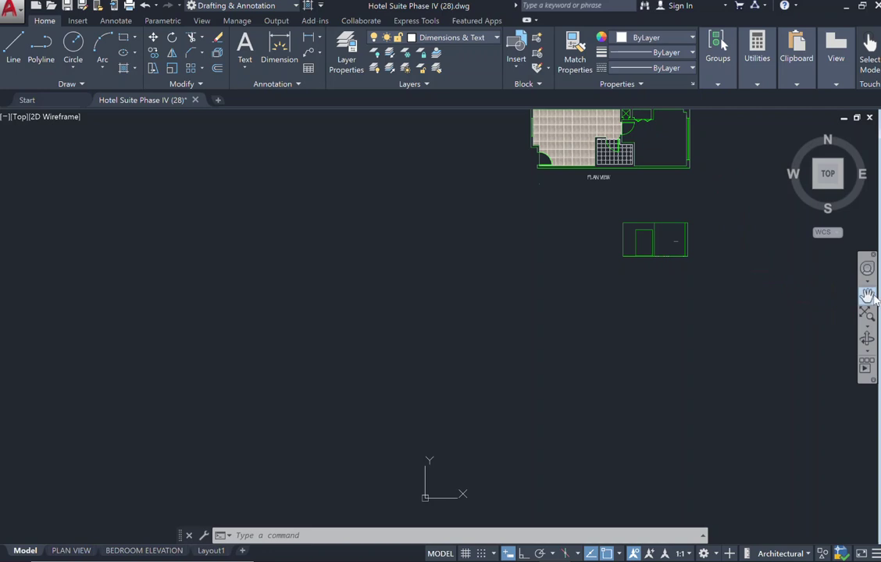
{"action": "type", "text": "p"}
{"action": "key", "text": "Return"}
{"action": "left_click_drag", "start_coordinate": [596, 164], "coordinate": [523, 252]}
{"action": "right_click", "coordinate": [523, 253]}
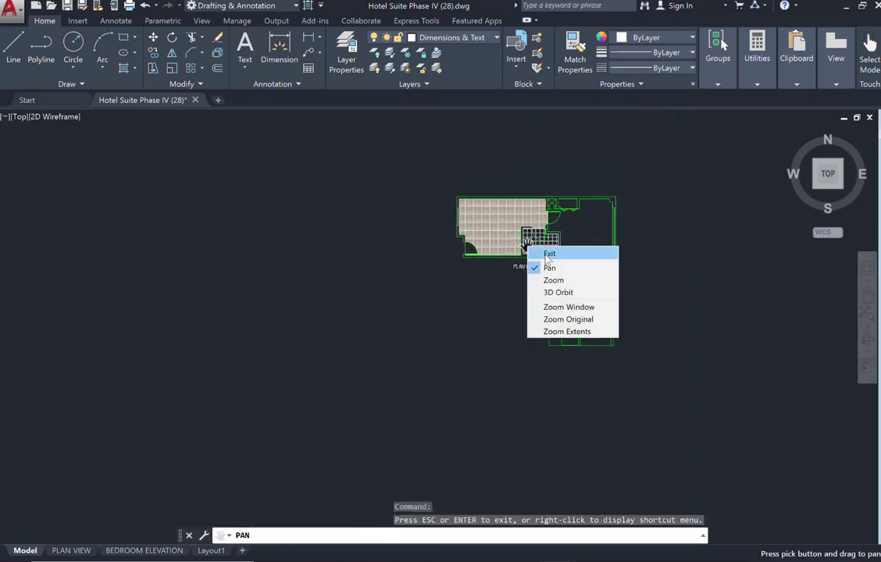
{"action": "left_click", "coordinate": [546, 254]}
{"action": "scroll", "coordinate": [568, 230], "scroll_direction": "up", "scroll_amount": 5}
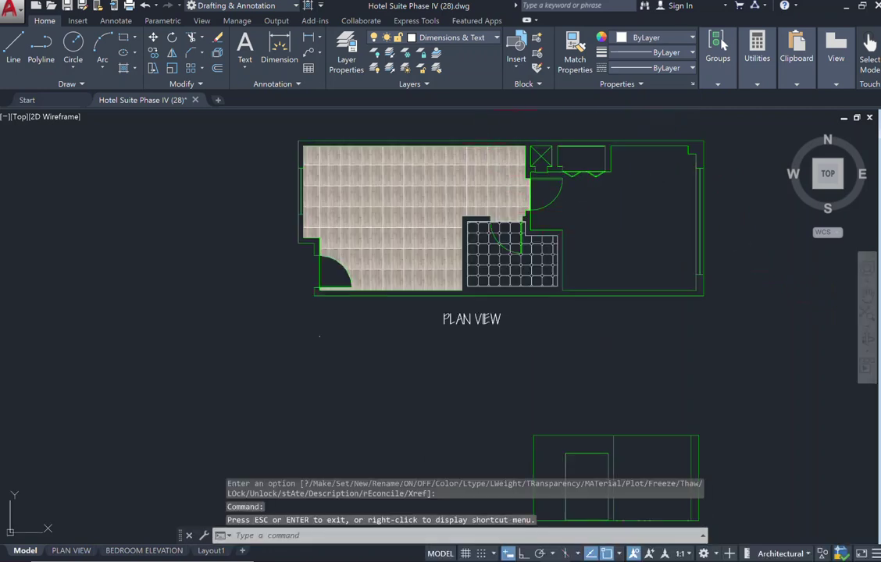
{"action": "scroll", "coordinate": [546, 127], "scroll_direction": "up", "scroll_amount": 2}
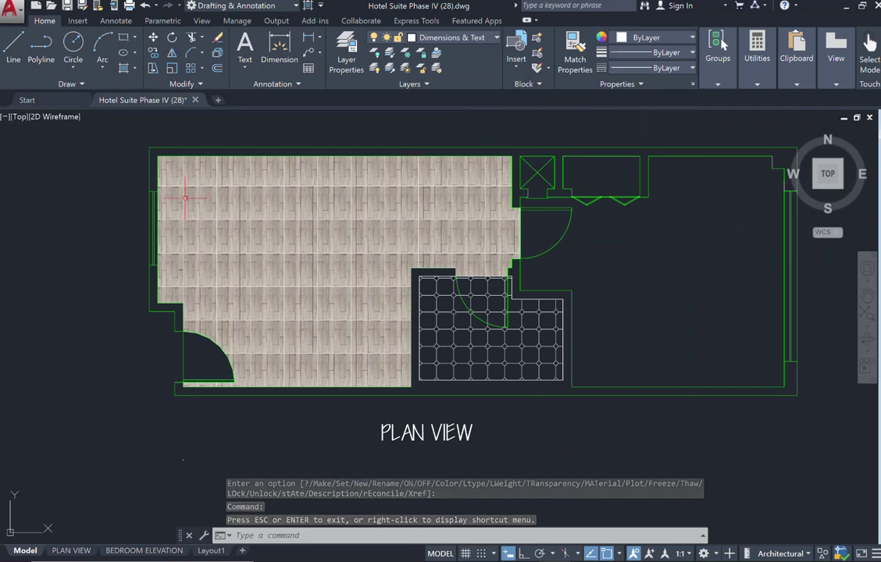